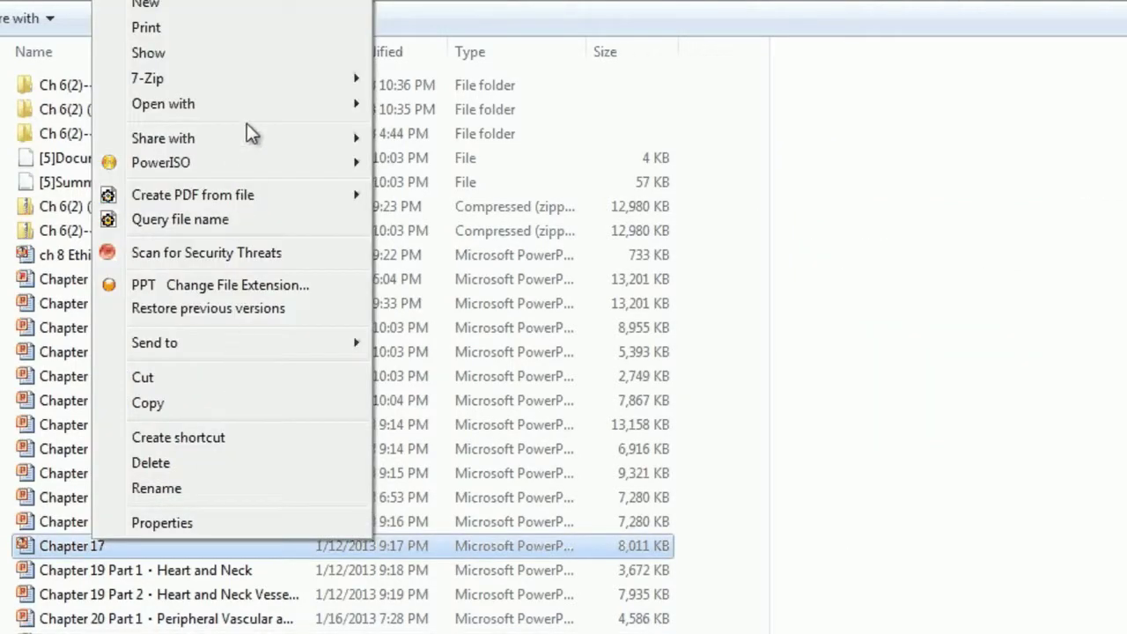
Open the Chapter 17 presentation as a 7-Zip archive, look over its contents and close it.
mouse_move(302, 81)
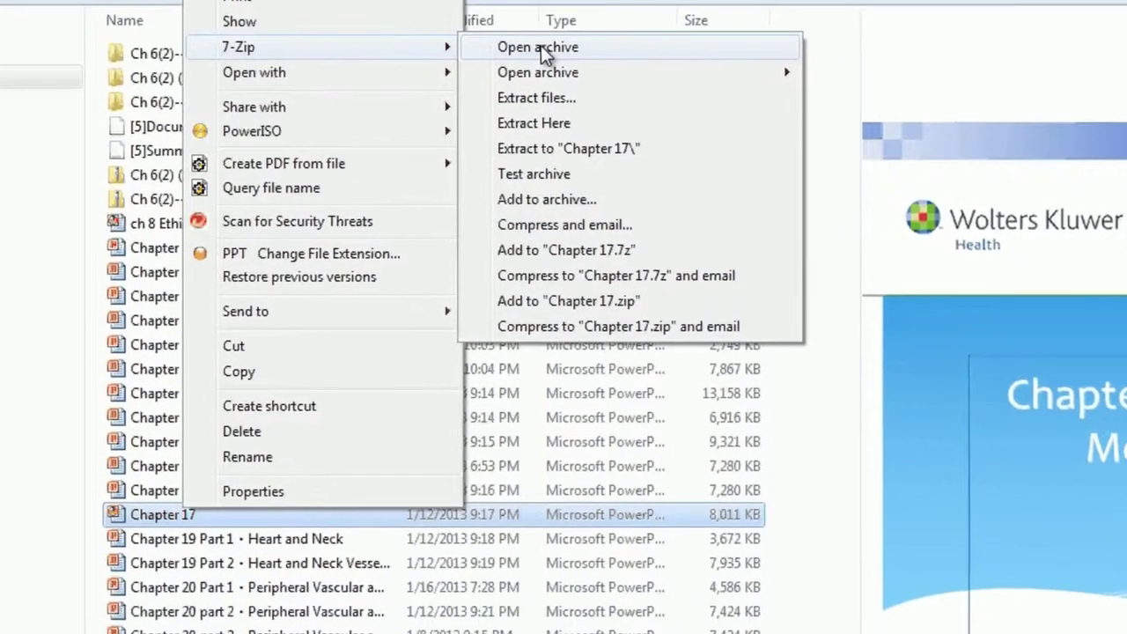
left_click(449, 78)
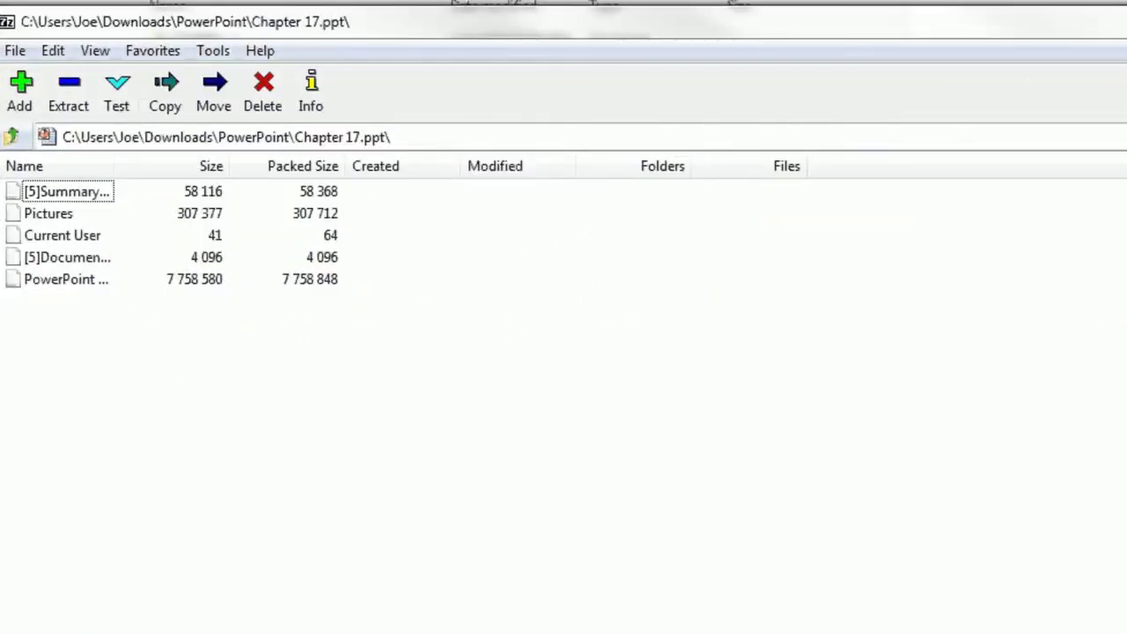
left_click(1124, 15)
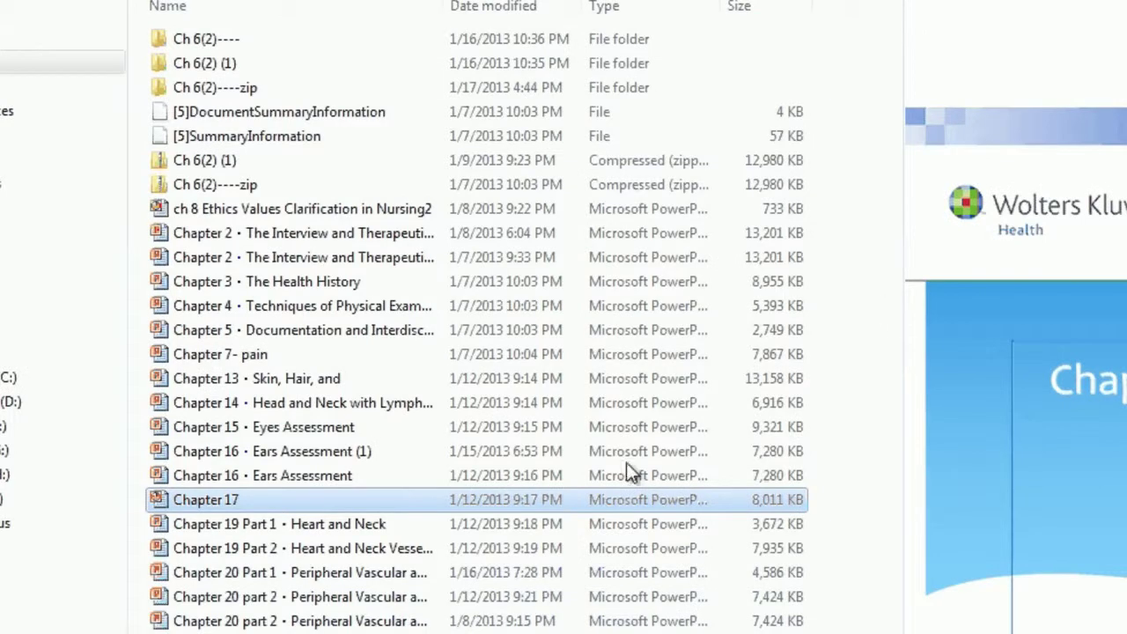
Open the first listed Chapter 20 part 2 presentation as a 7-Zip archive and go to its ppt\media folder.
right_click(294, 601)
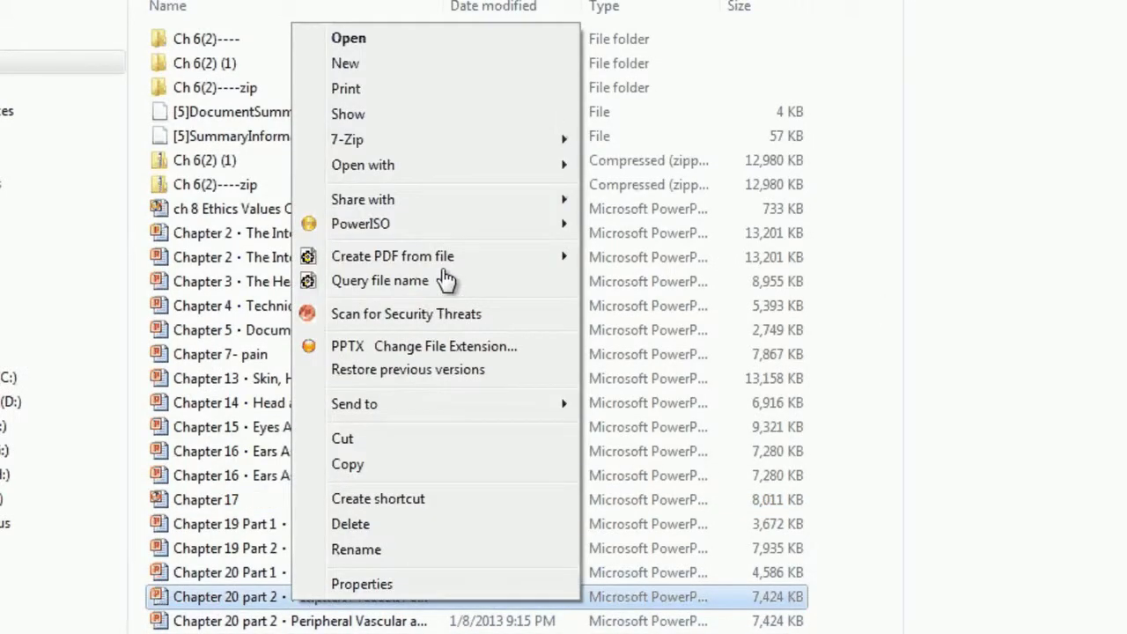
left_click(652, 141)
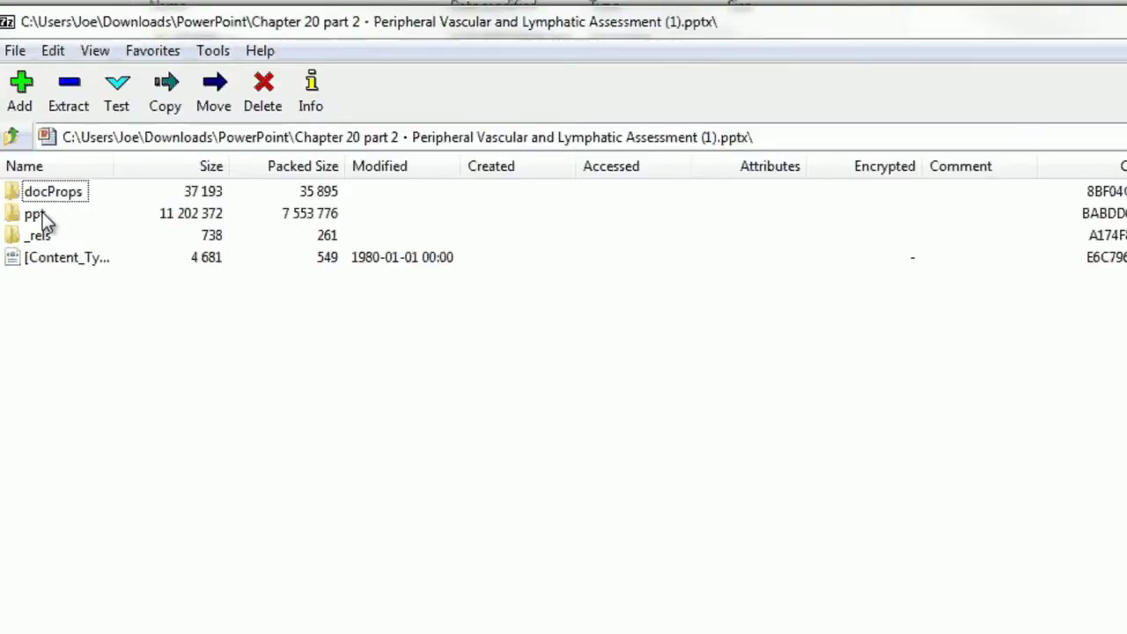
double_click(51, 213)
double_click(51, 218)
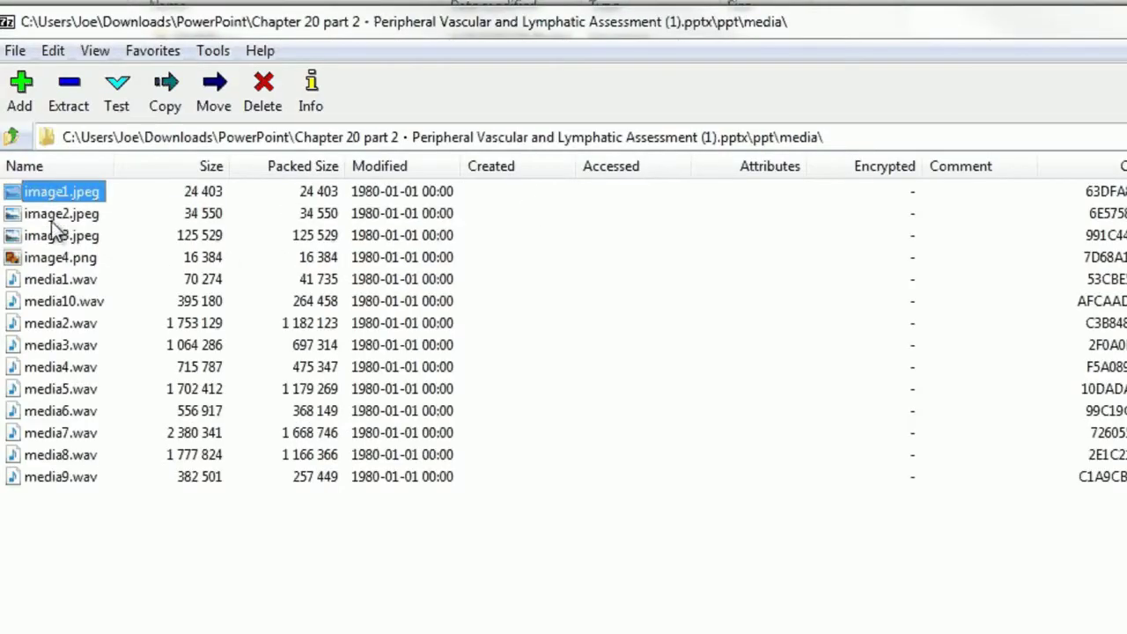
Select all the WAV files, media1 to media10, and start copying them out to a browsed destination folder.
left_click_drag(69, 510, 50, 280)
right_click(49, 280)
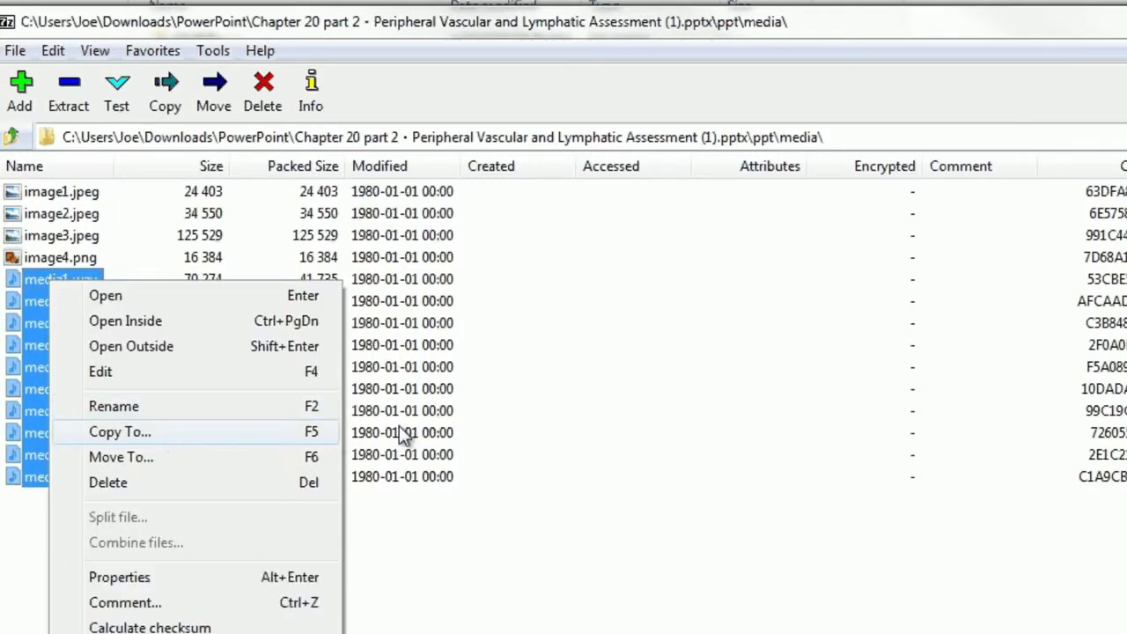
left_click(166, 432)
left_click(1057, 301)
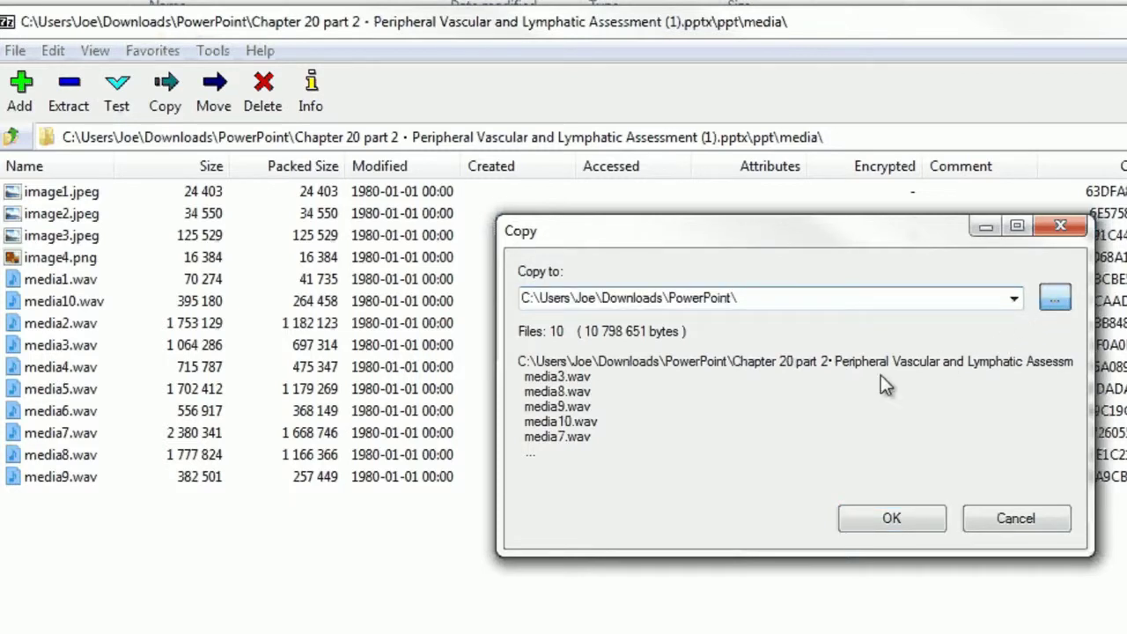
Create a folder named 20 pt2 inside the desktop's sound folder and copy the selected WAV files into it, closing the archive.
left_click(644, 361)
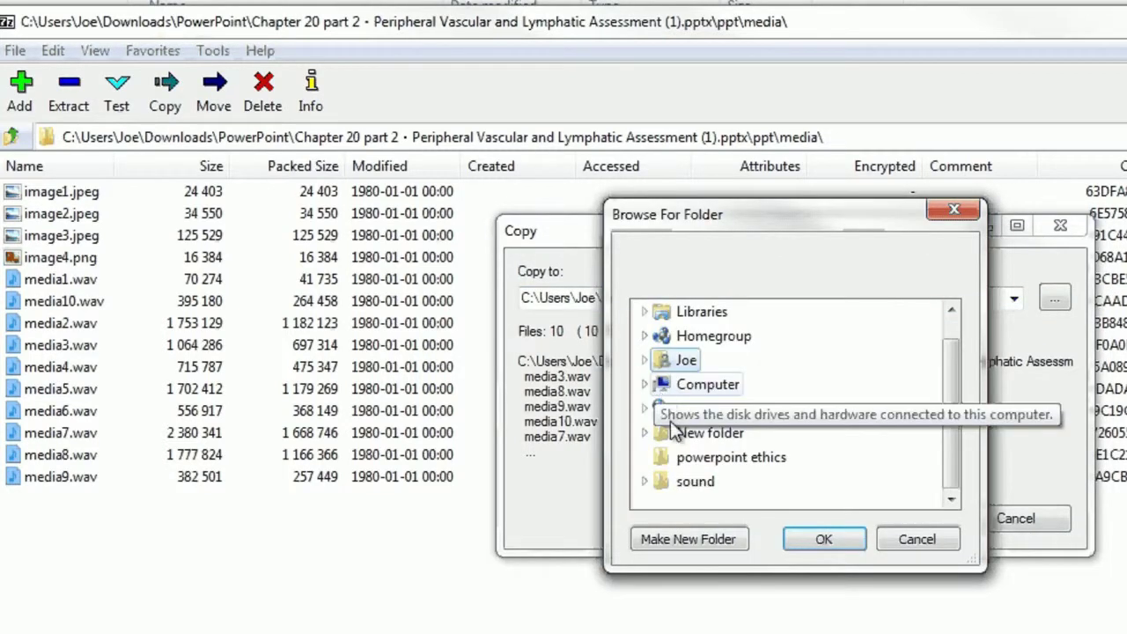
left_click(686, 483)
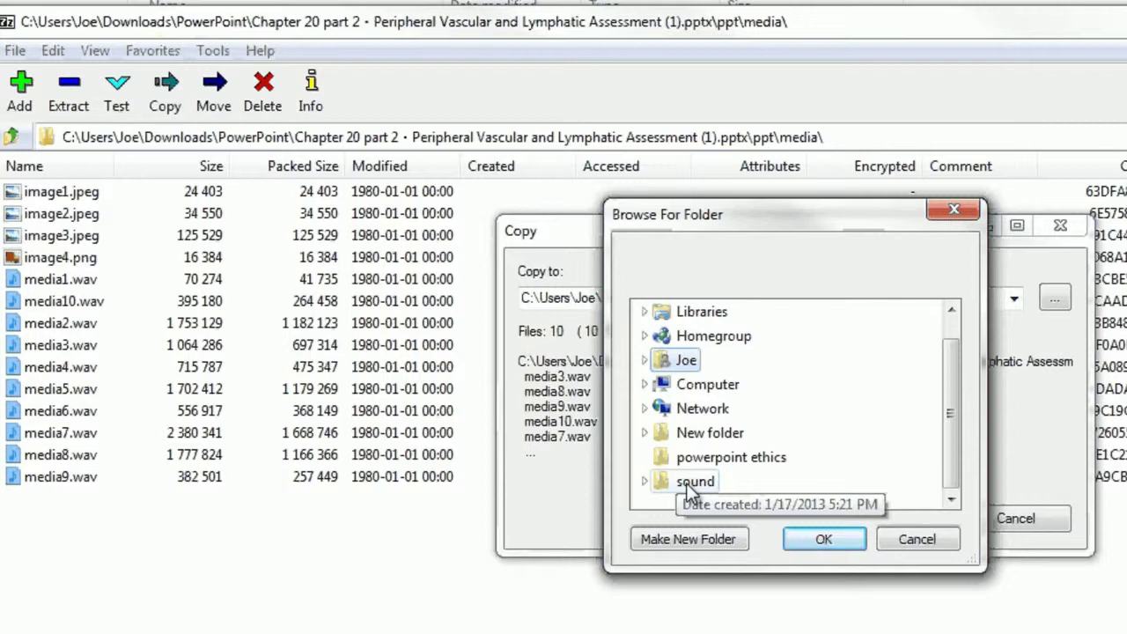
left_click(712, 542)
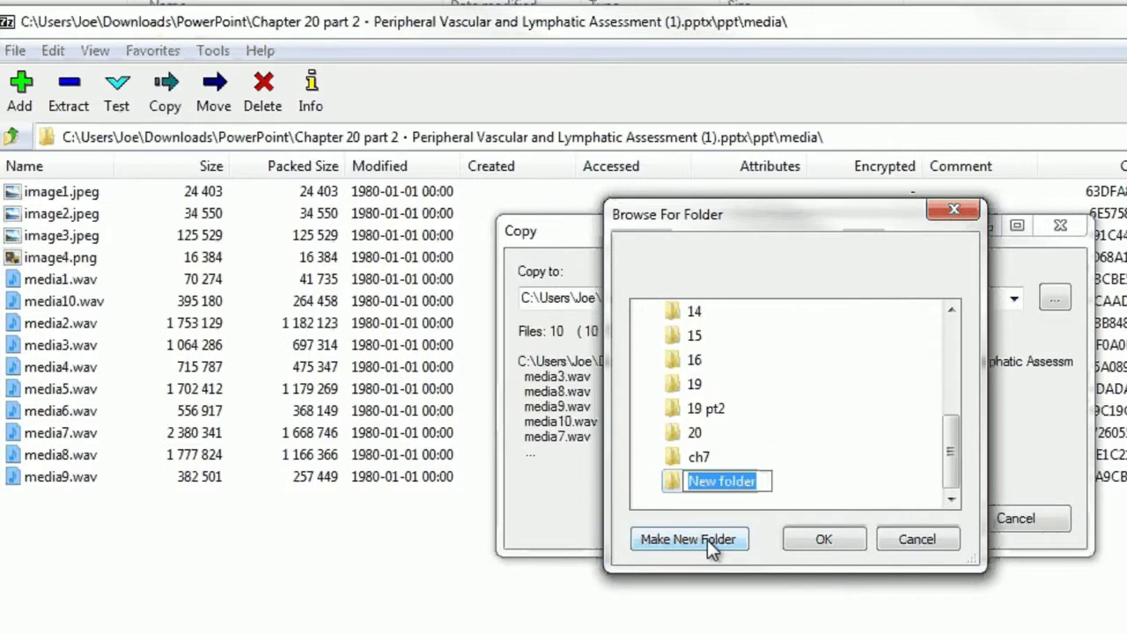
type("20")
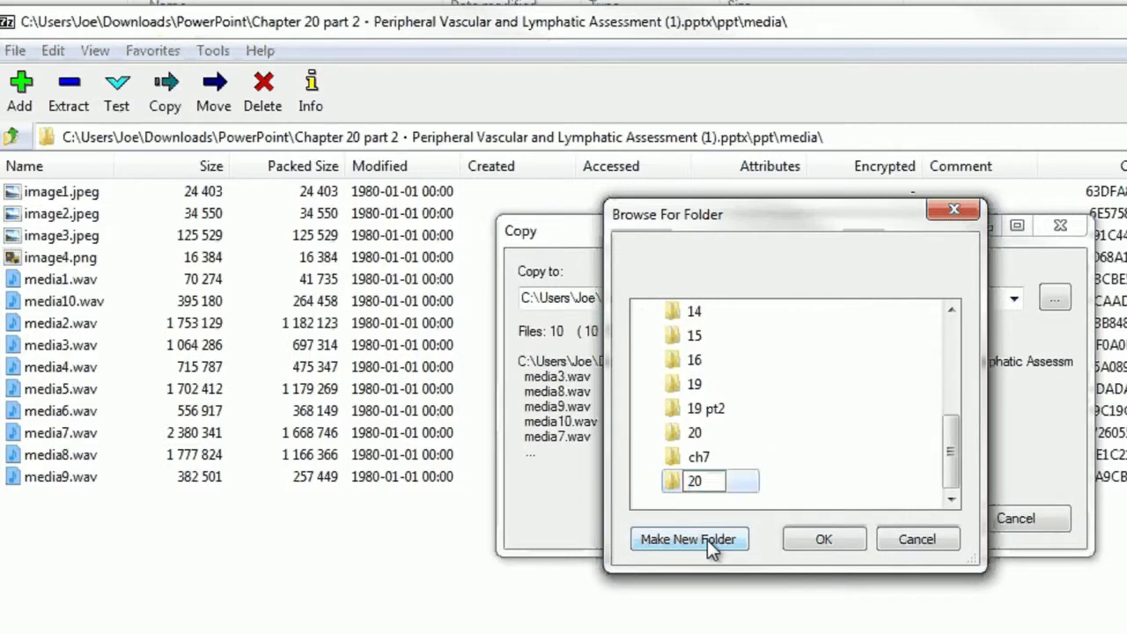
type(" pt2")
key("Return")
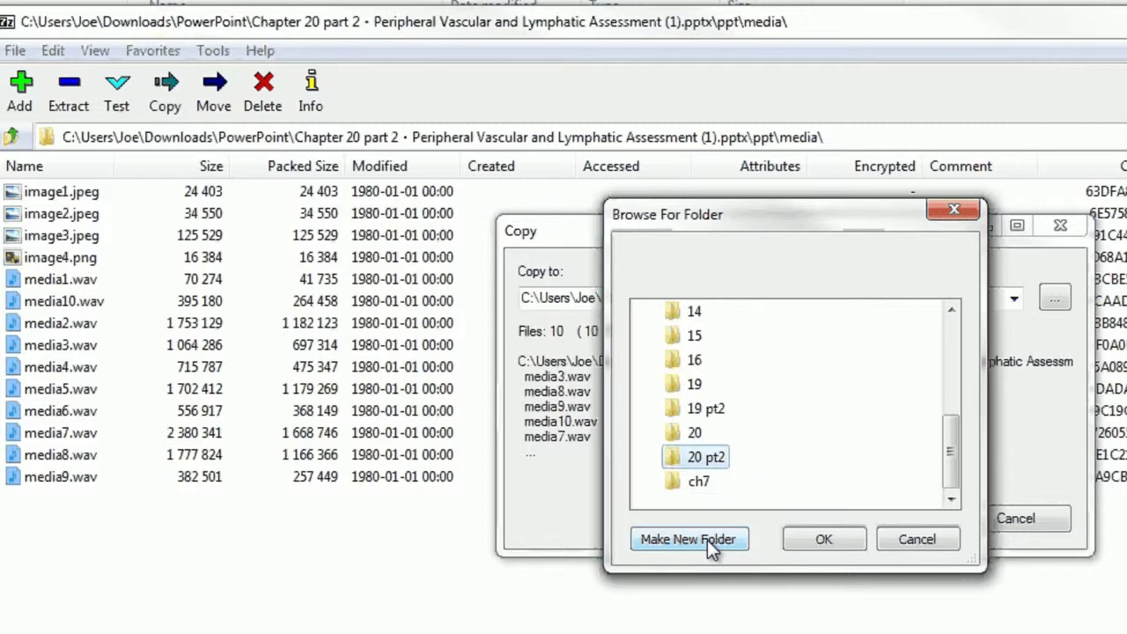
left_click(803, 539)
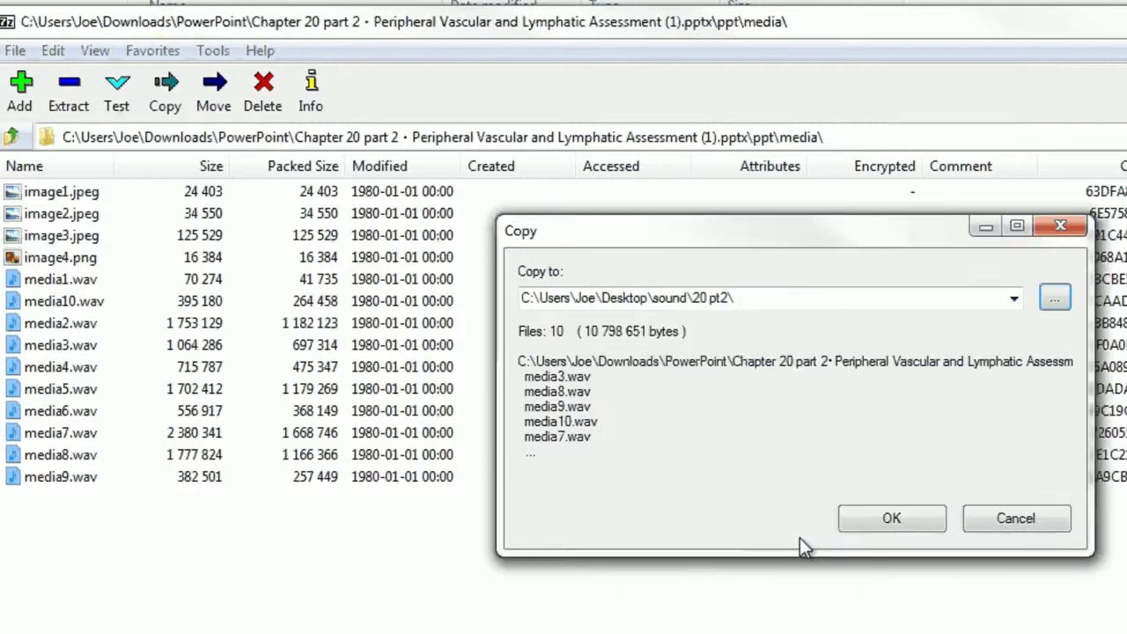
left_click(889, 521)
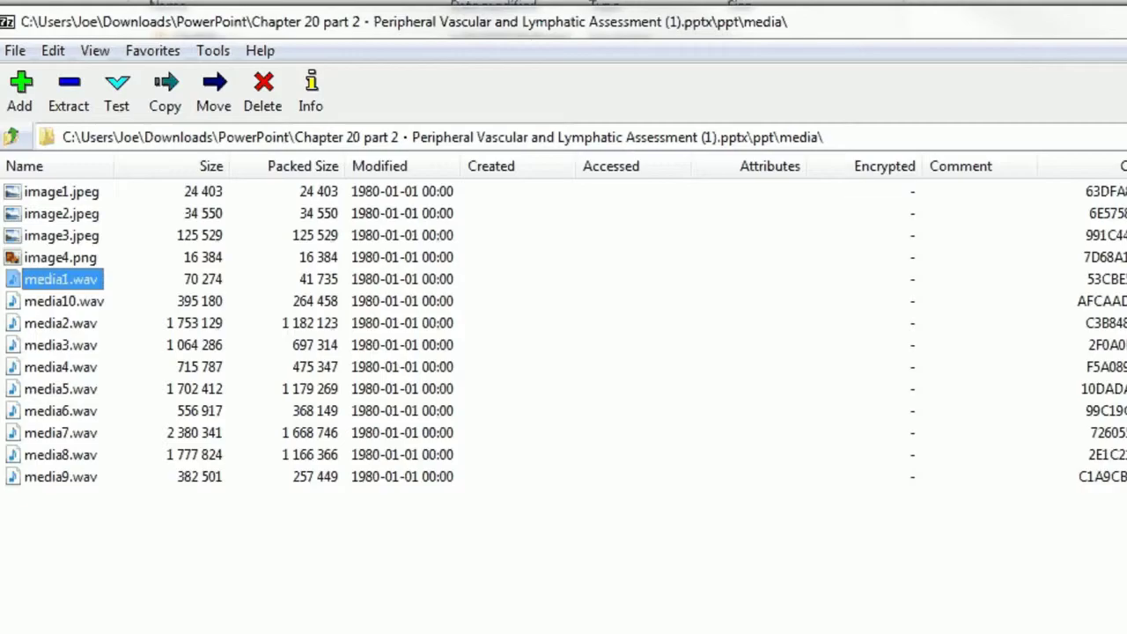
key("alt+F4")
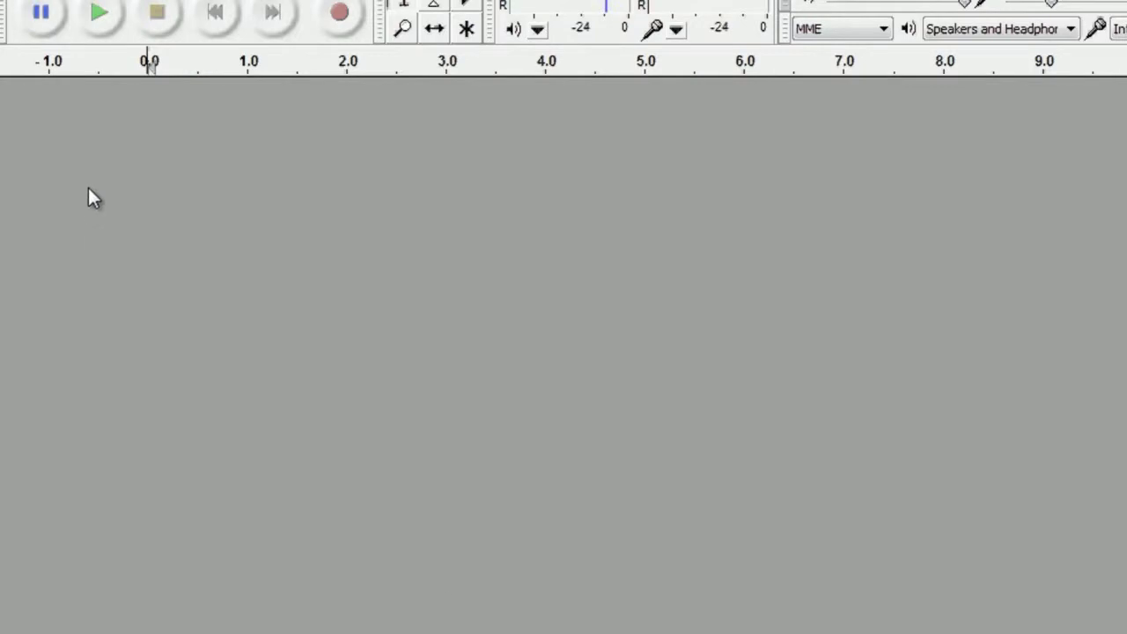
left_click(13, 13)
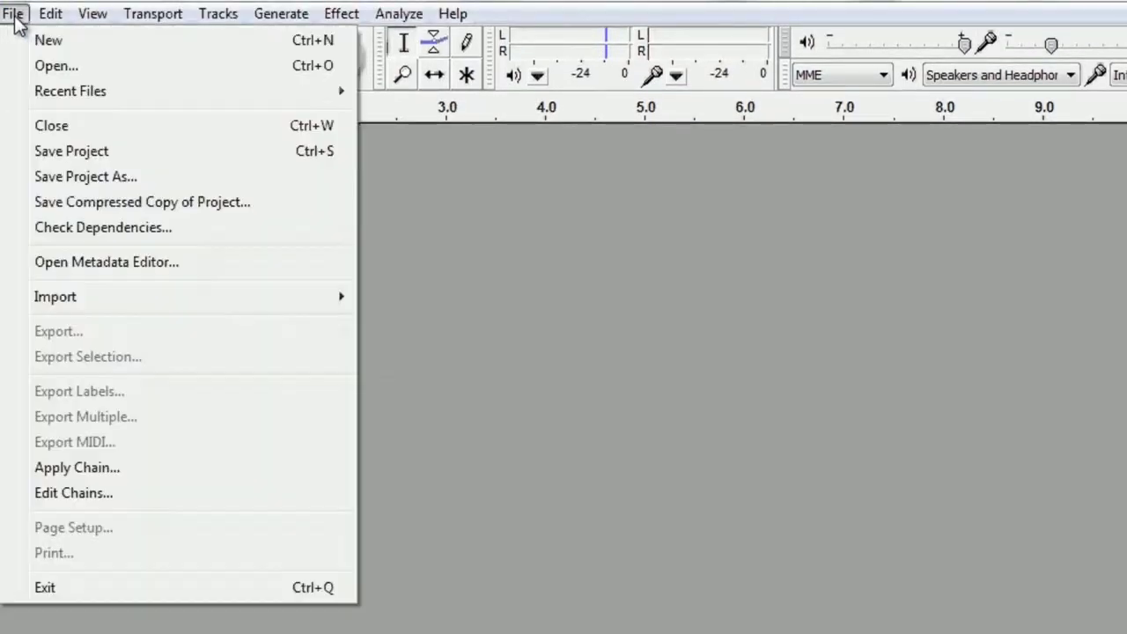
mouse_move(50, 13)
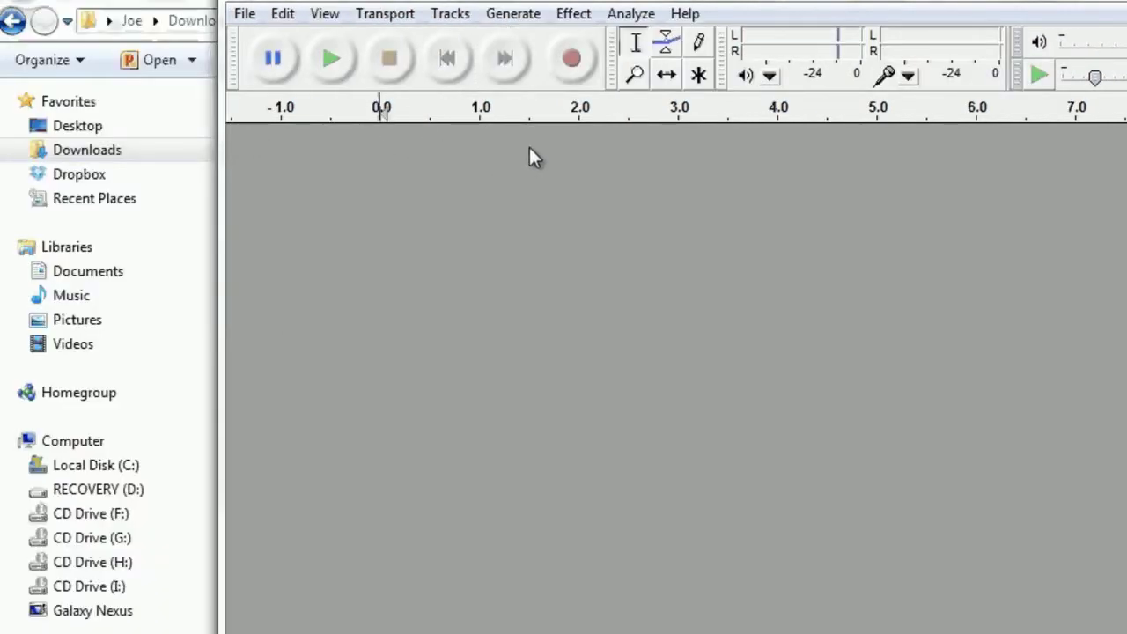
Narrow the Audacity window to expose the file explorer and open the 20 pt2 folder in the desktop's sound folder.
left_click_drag(221, 155, 616, 156)
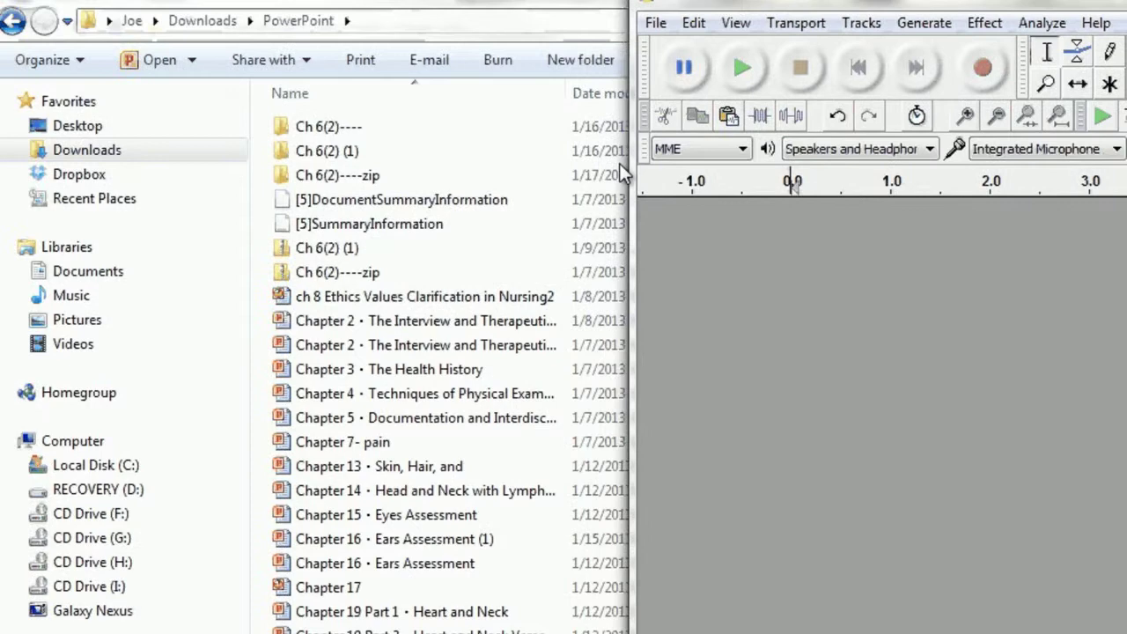
left_click(78, 125)
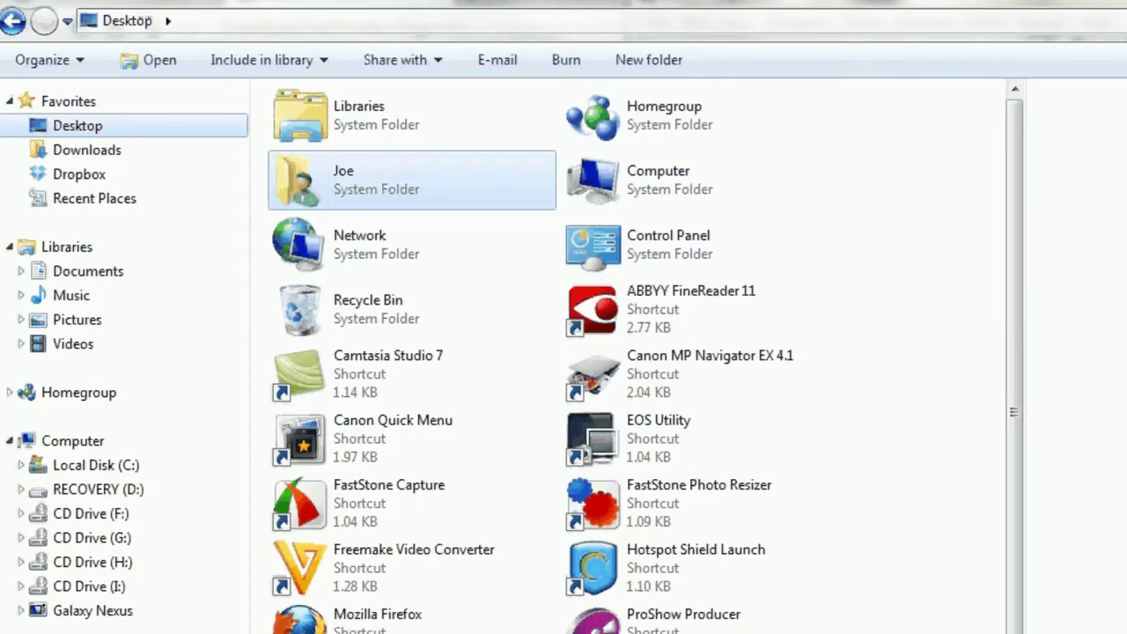
double_click(398, 631)
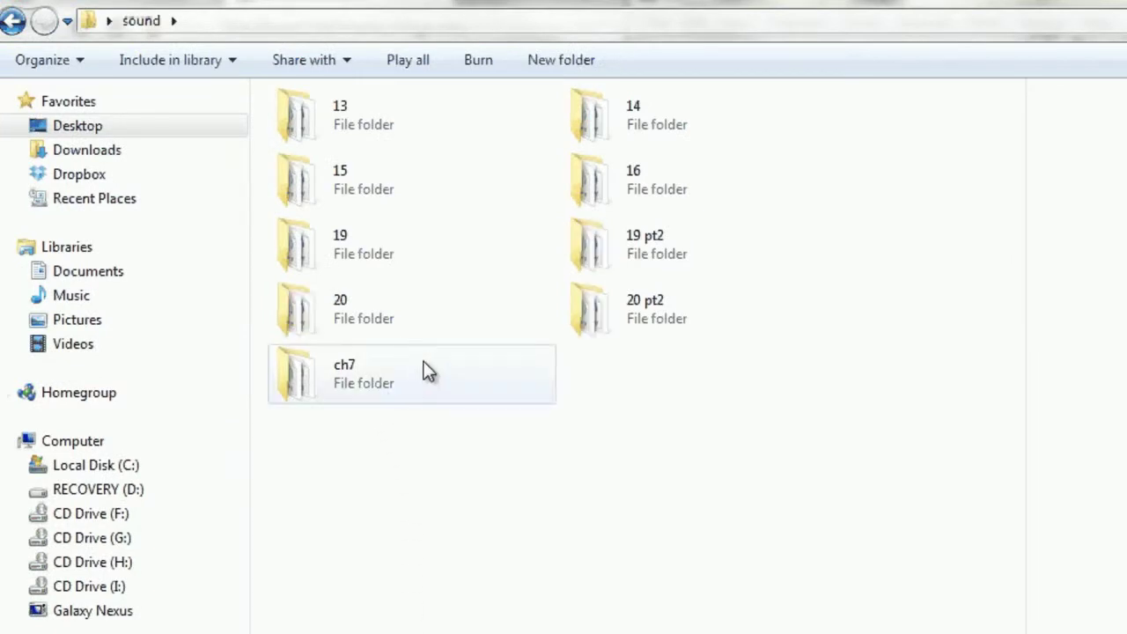
double_click(647, 325)
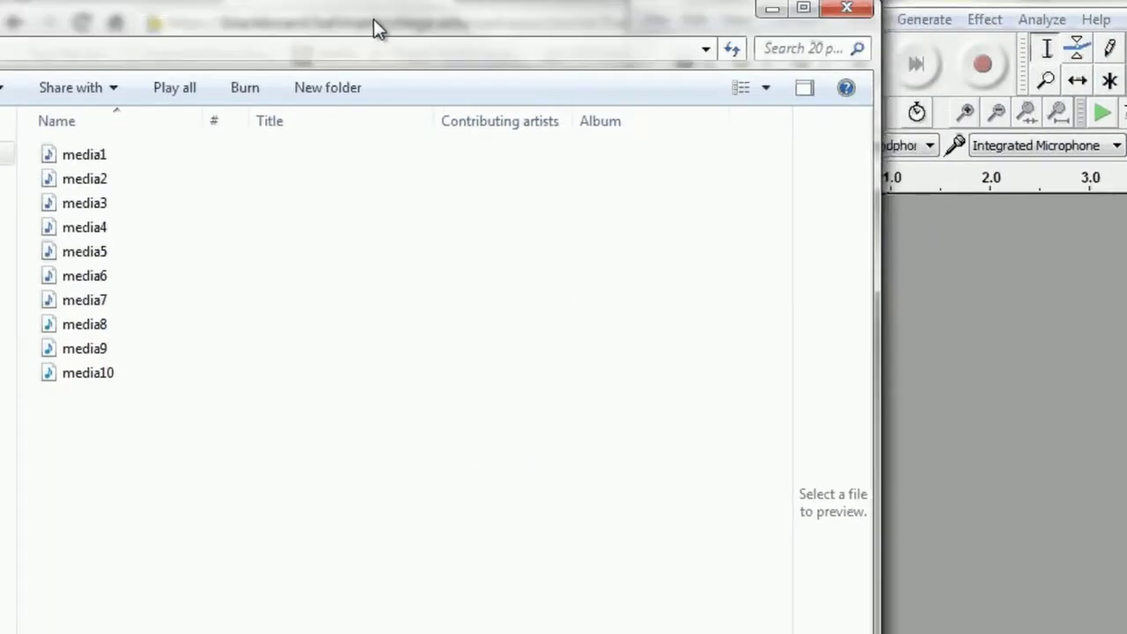
left_click_drag(373, 29, 378, 29)
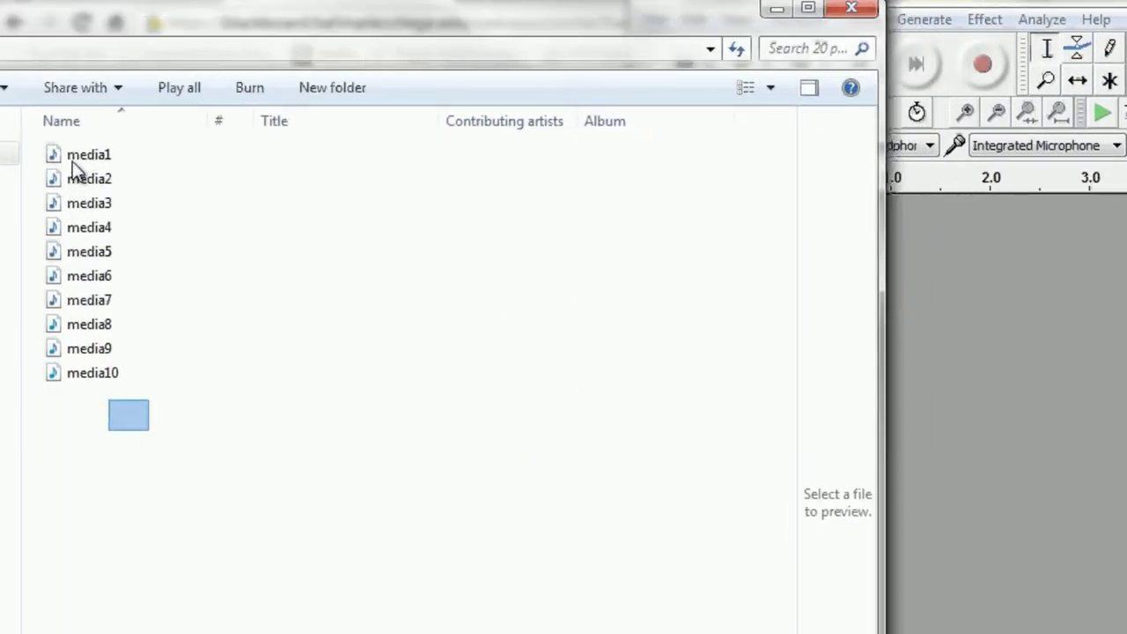
Import all ten media files from the 20 pt2 folder into Audacity, making a copy of the files before editing.
left_click_drag(72, 162, 1056, 401)
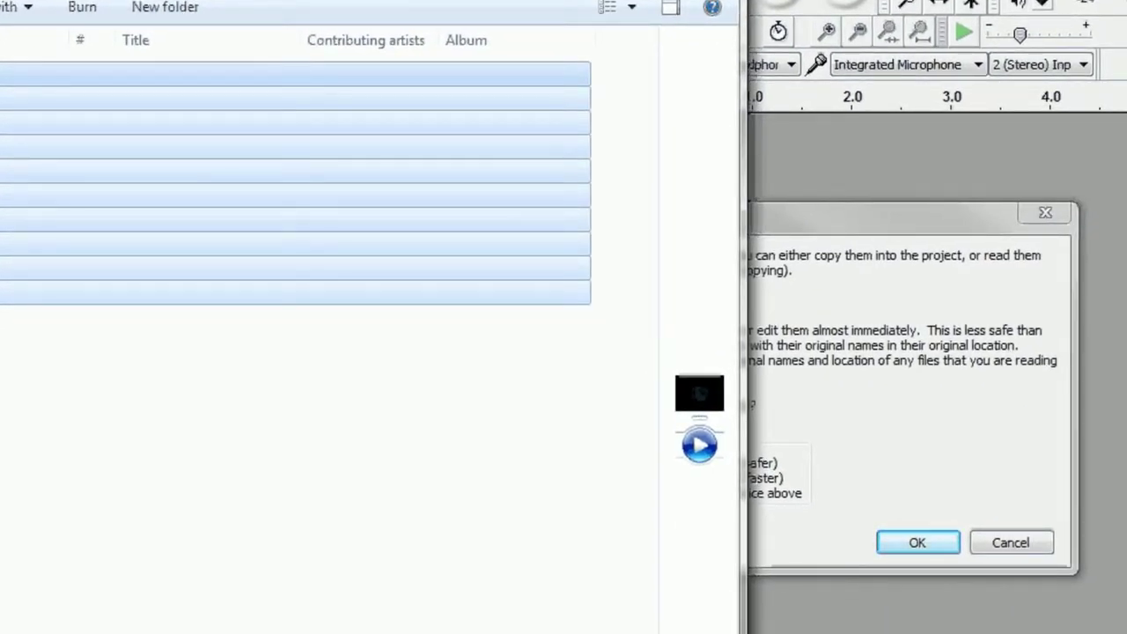
left_click(844, 217)
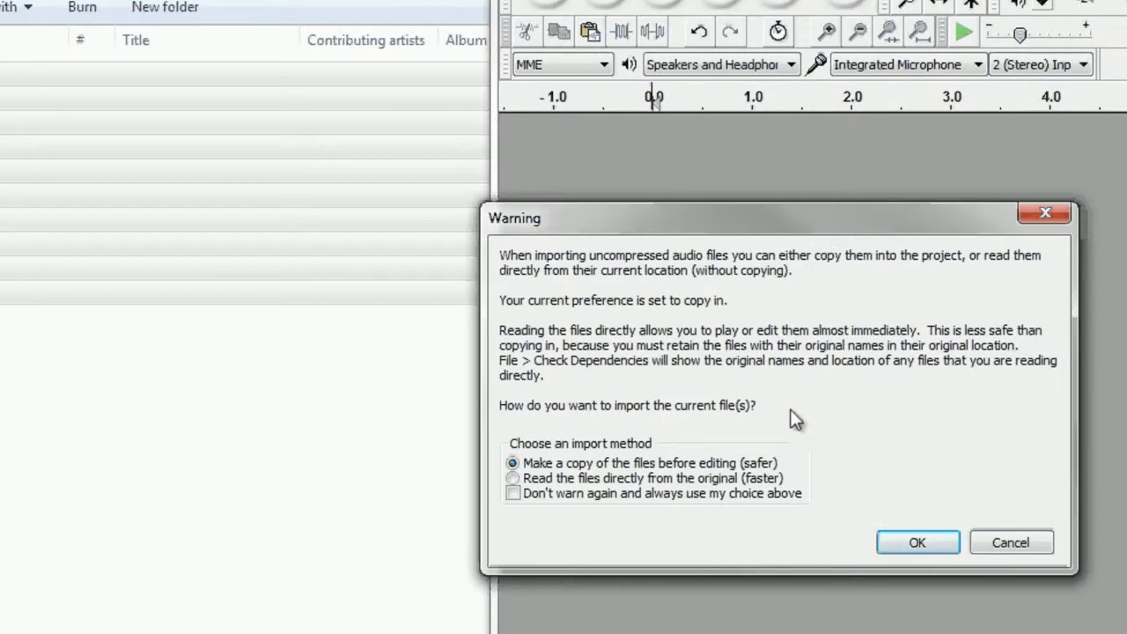
left_click(915, 541)
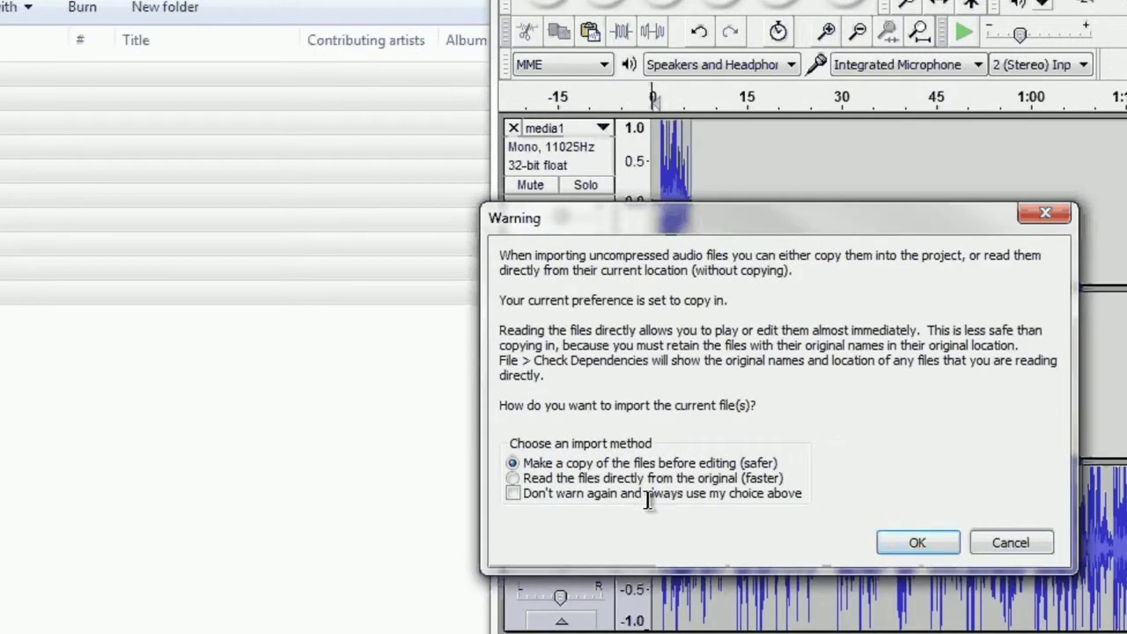
left_click(913, 544)
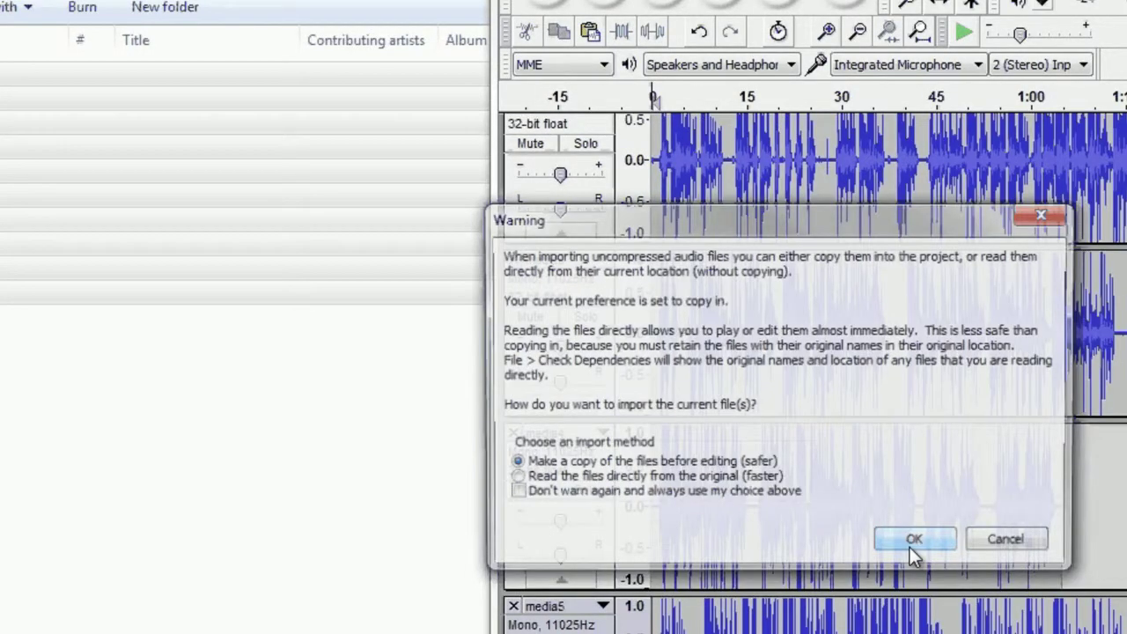
left_click(913, 544)
left_click(912, 544)
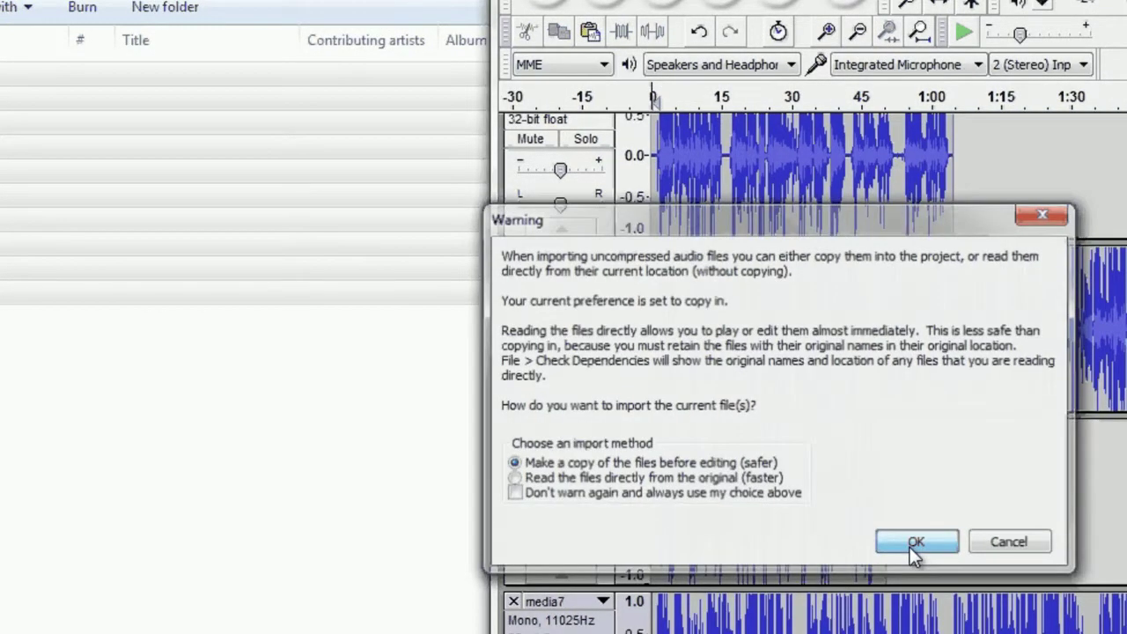
left_click(910, 547)
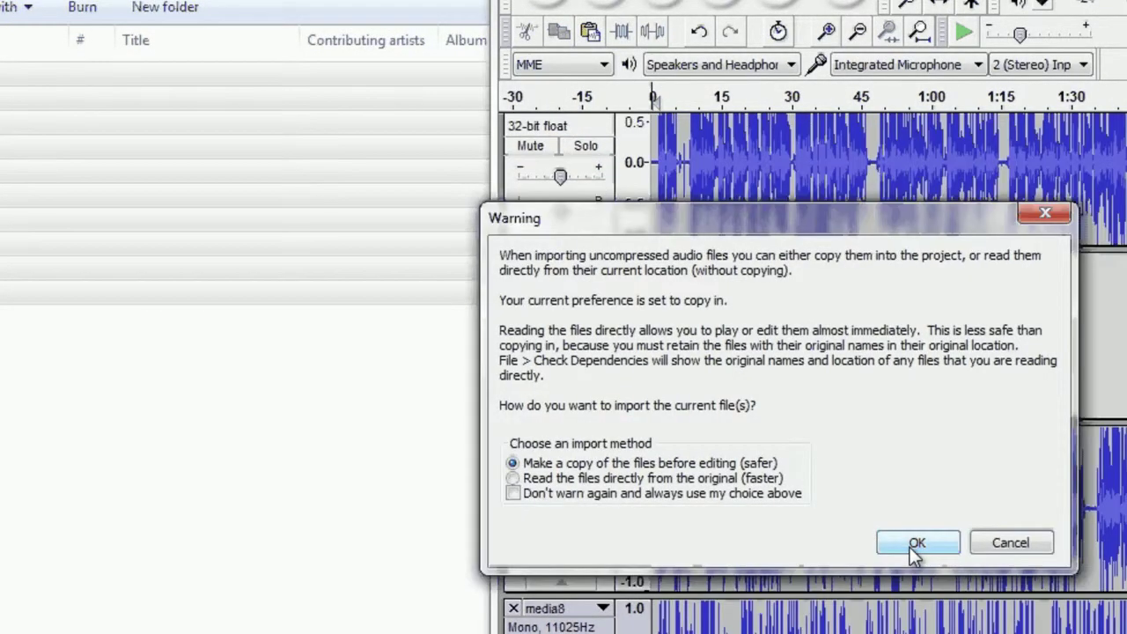
left_click(909, 547)
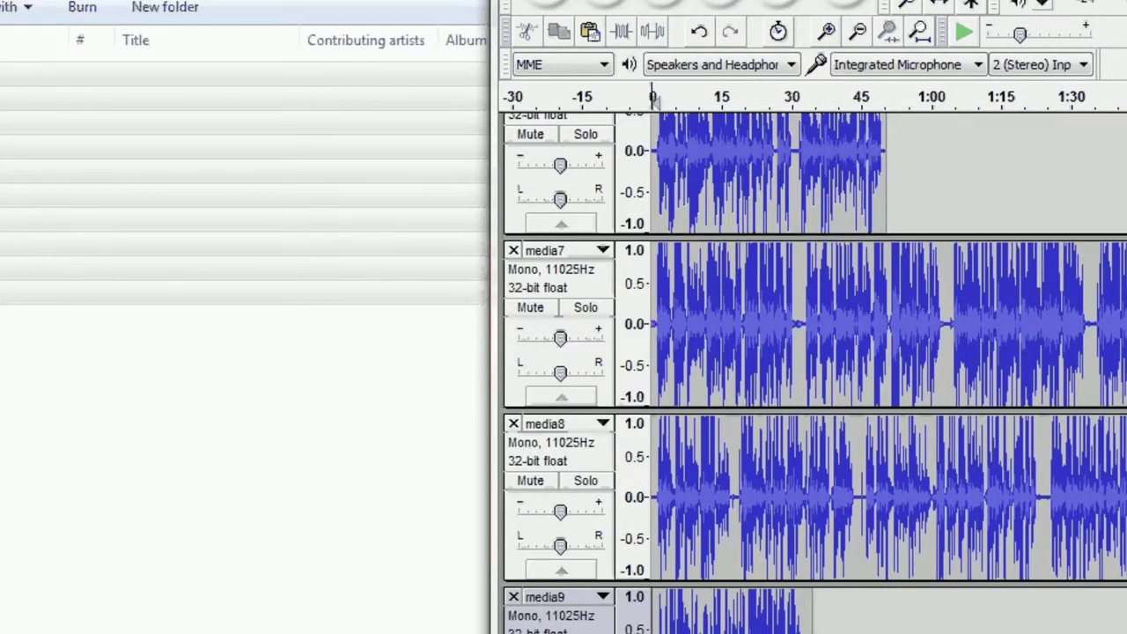
Maximize the Audacity window and review the imported tracks up to the first one, including the media10 track's options.
left_click(1126, 1)
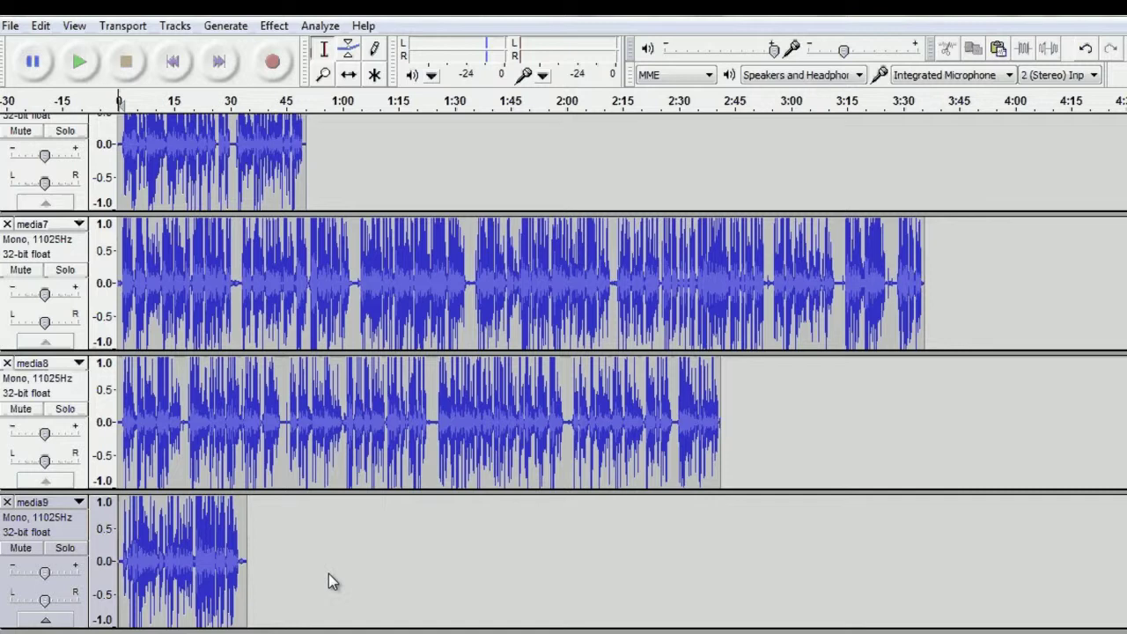
scroll(564, 373, "up", 3)
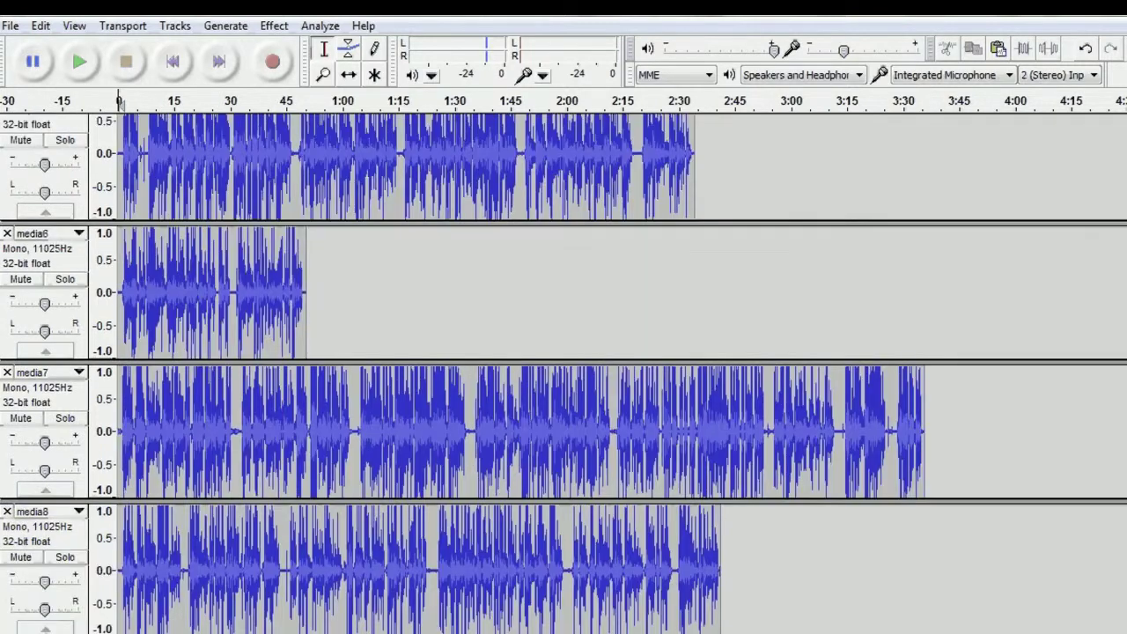
scroll(355, 278, "up", 15)
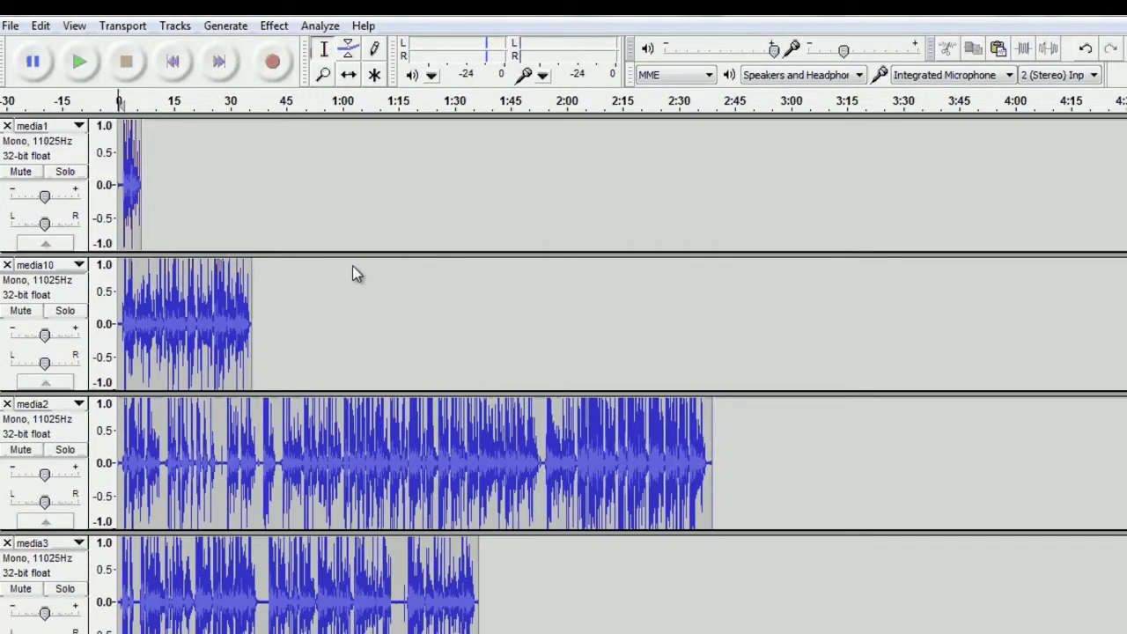
left_click(50, 271)
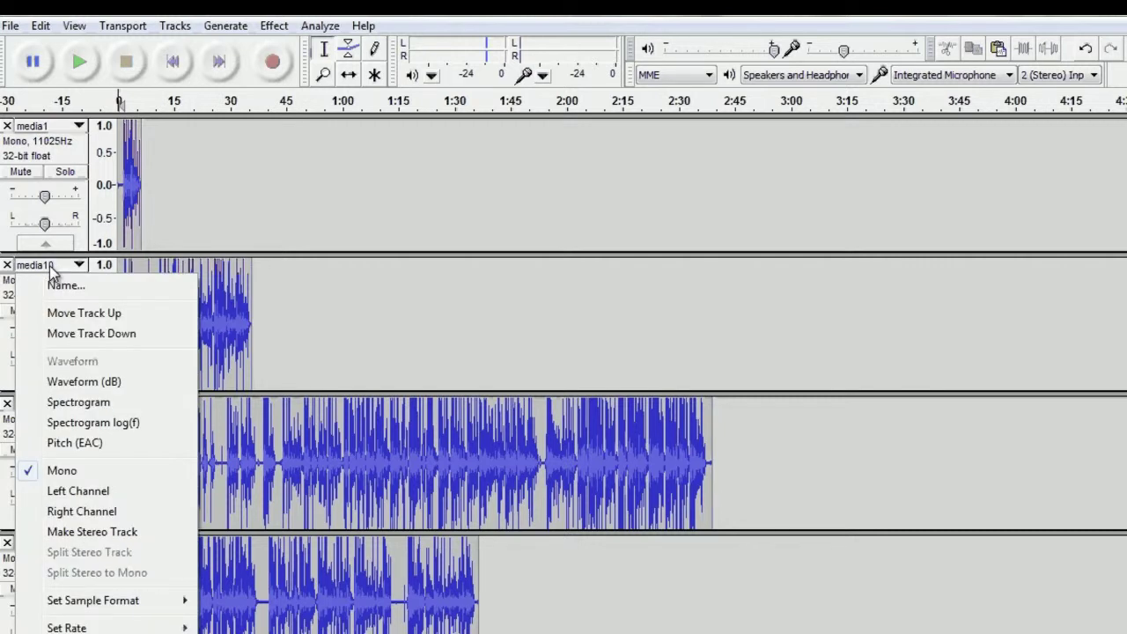
left_click(329, 304)
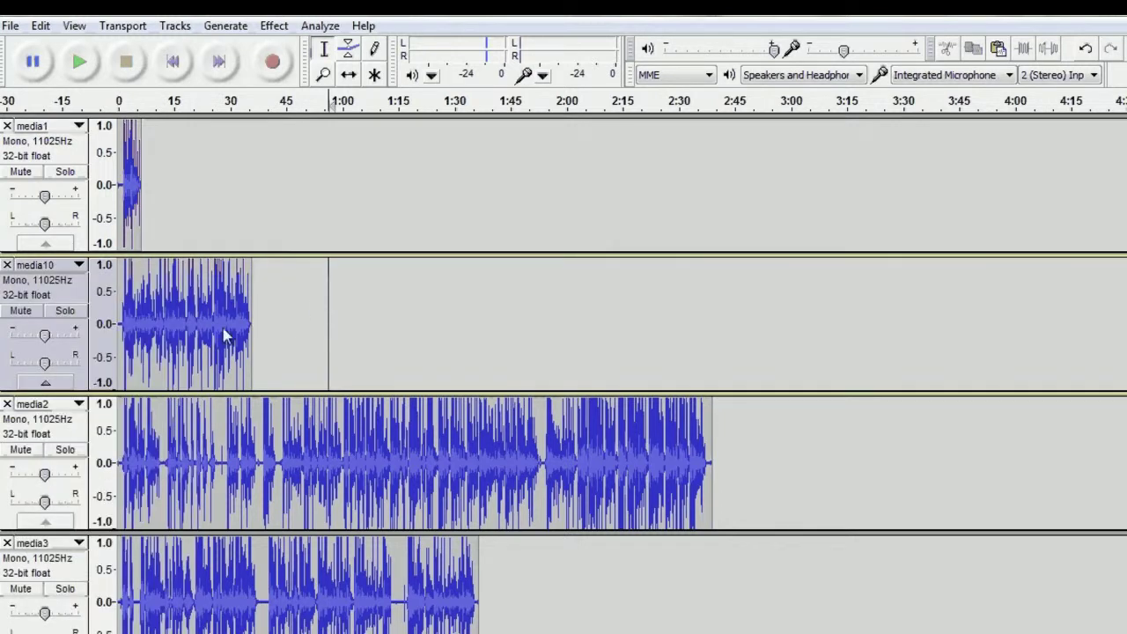
Select the media10 track and move it to the end of the track list, below media9.
left_click(37, 282)
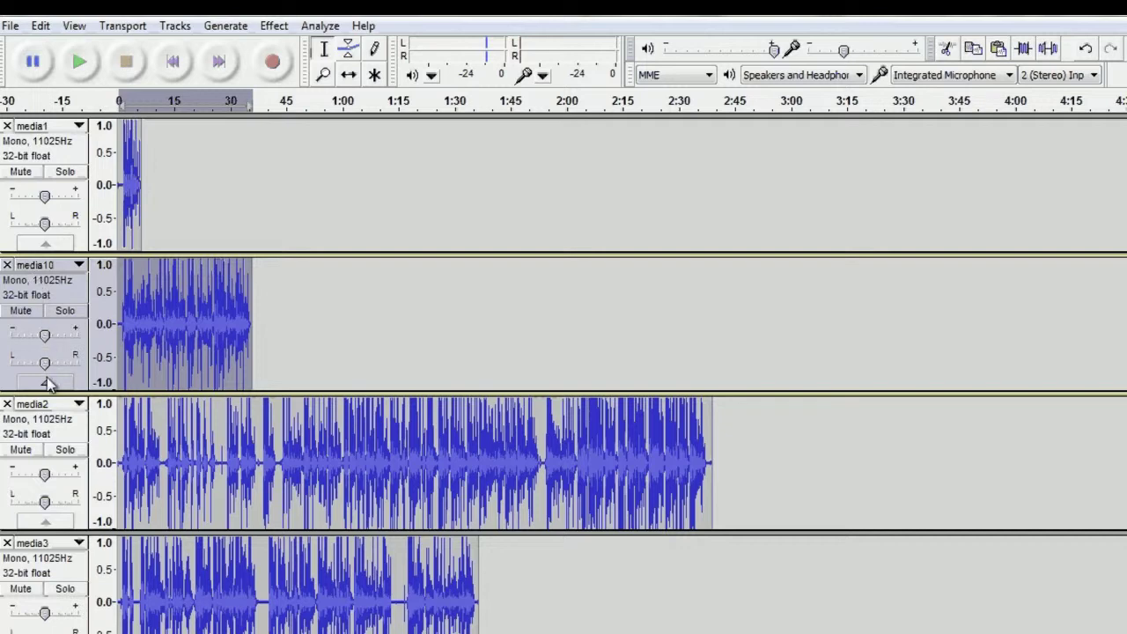
left_click_drag(59, 599, 59, 630)
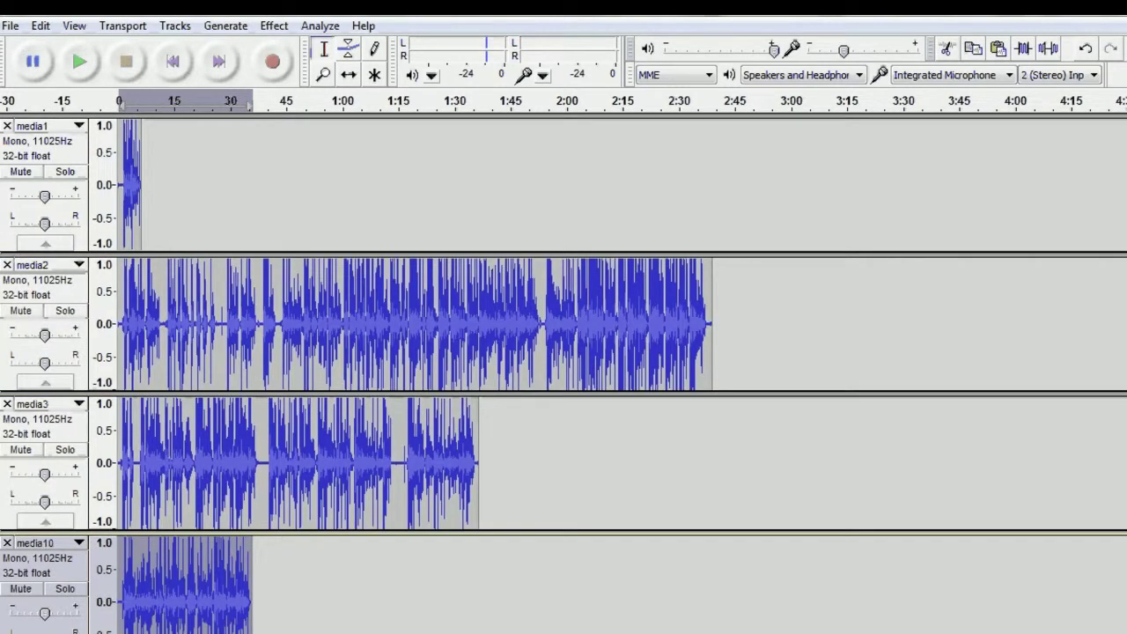
key("ctrl+shift+End")
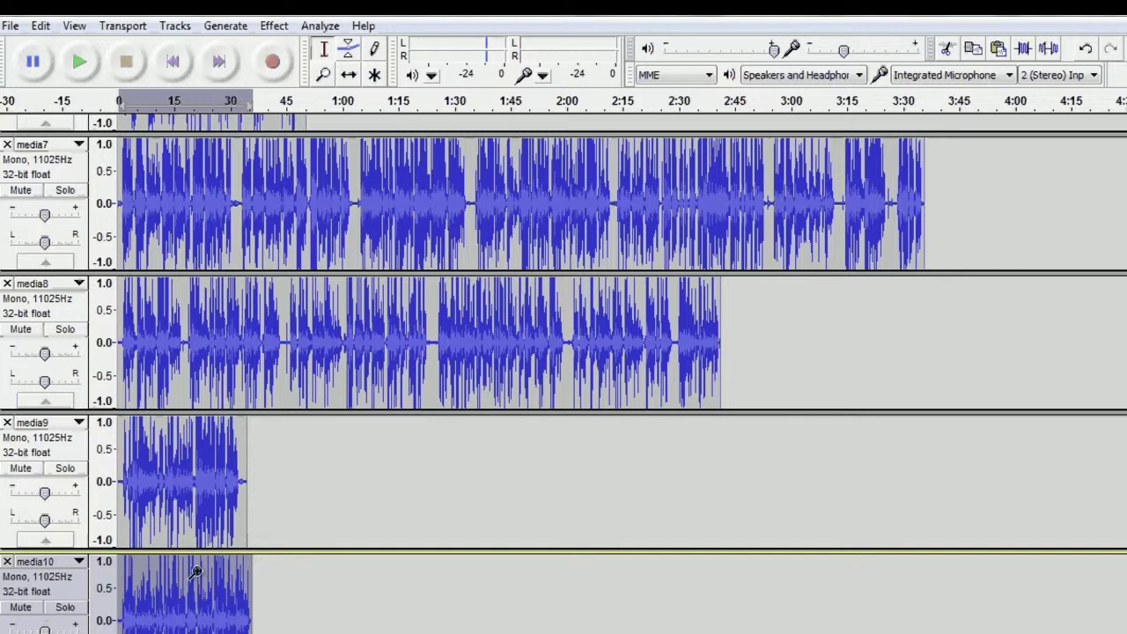
Review the order of all the tracks from media1 down to media10.
scroll(67, 500, "up", 3)
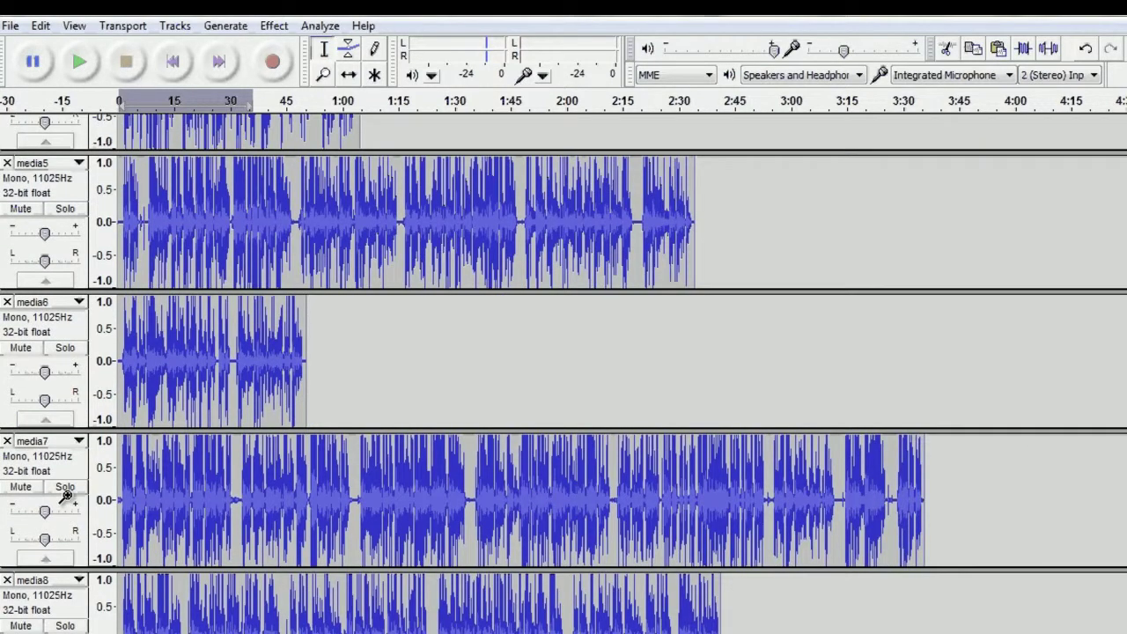
scroll(67, 493, "up", 4)
scroll(62, 414, "up", 3)
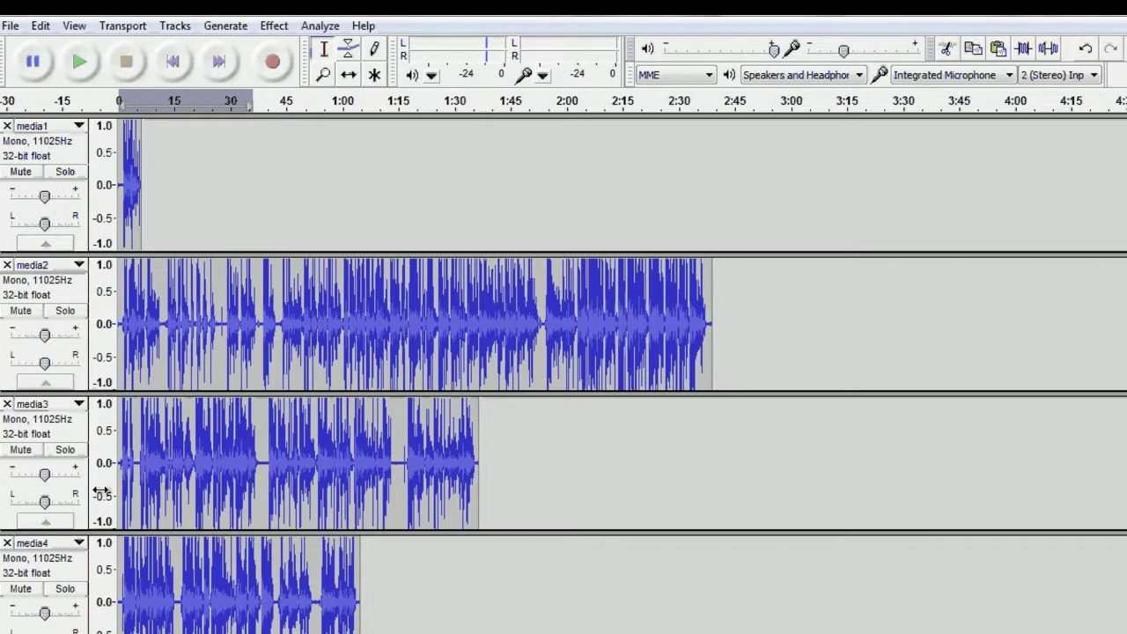
scroll(85, 580, "down", 3)
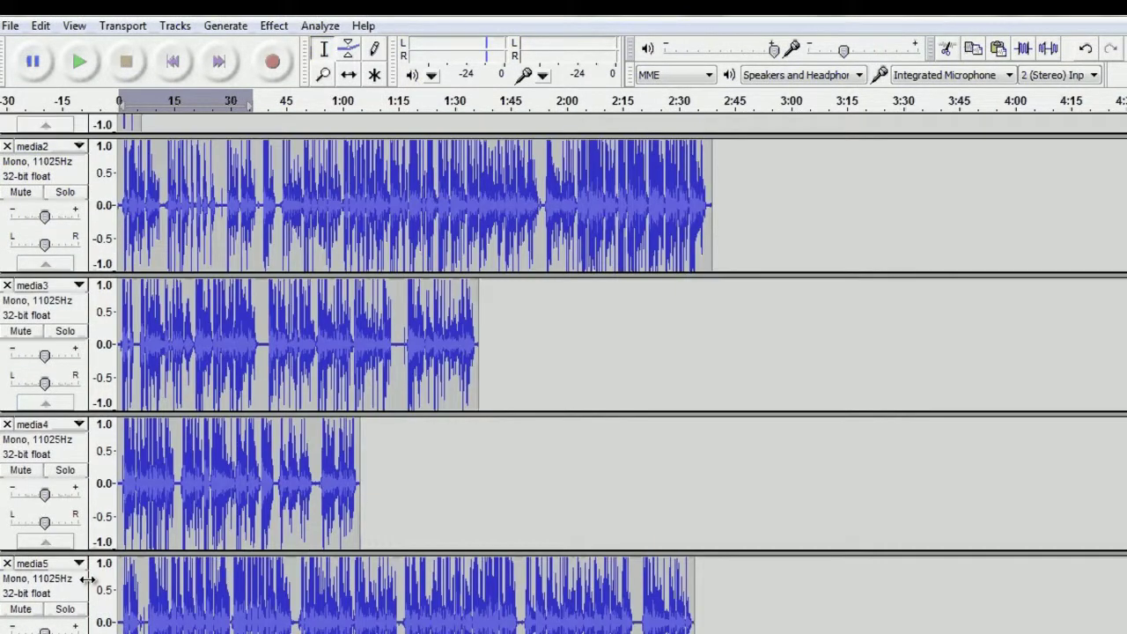
scroll(86, 579, "down", 3)
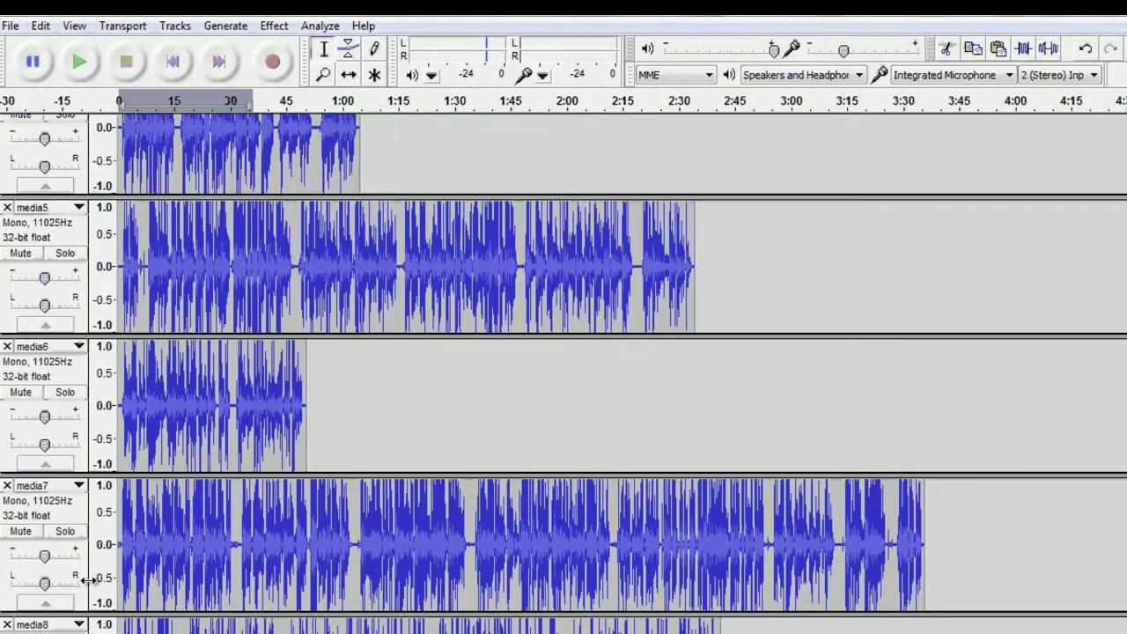
scroll(88, 579, "down", 2)
scroll(89, 581, "down", 4)
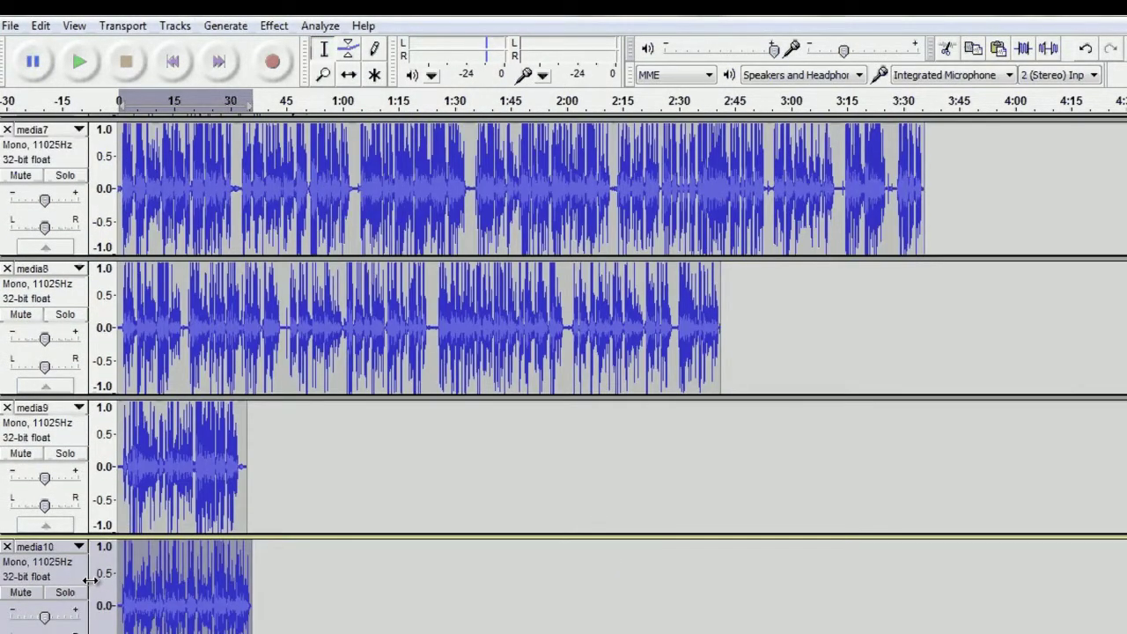
scroll(91, 564, "up", 6)
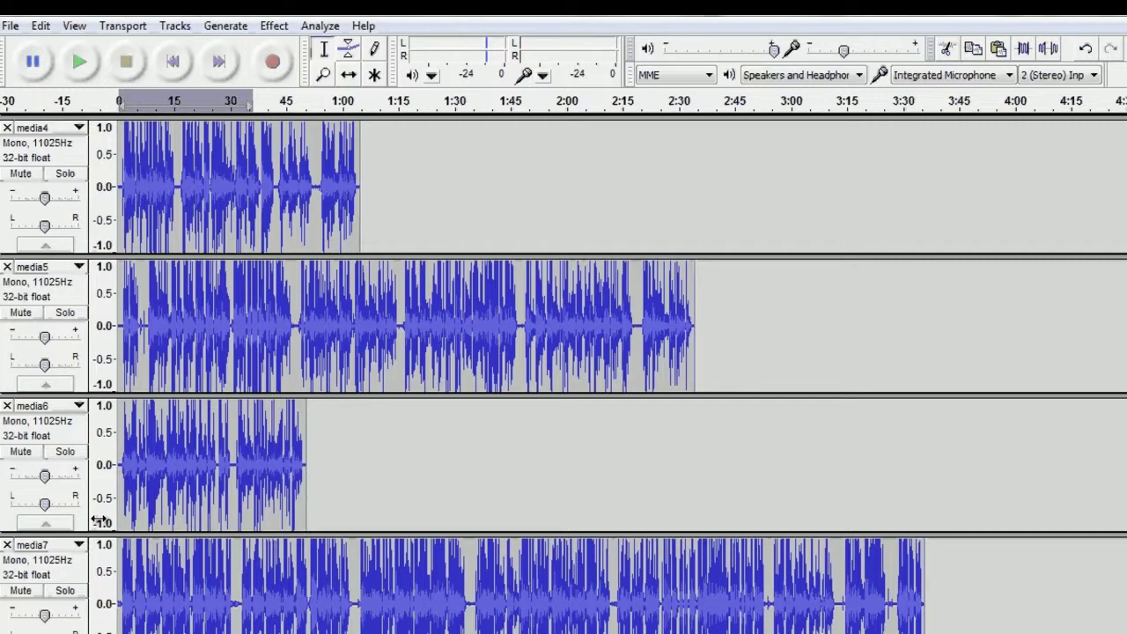
scroll(103, 503, "up", 5)
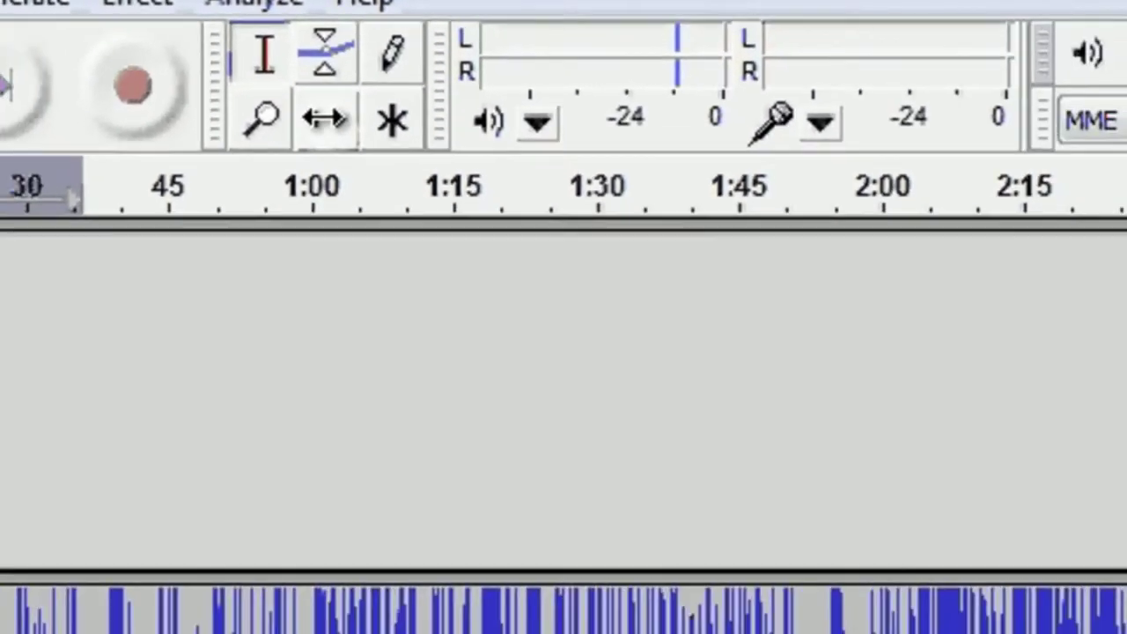
With the Time Shift tool, shift the media2, media3 and media4 clips so each one starts where the previous clip ends.
left_click(325, 119)
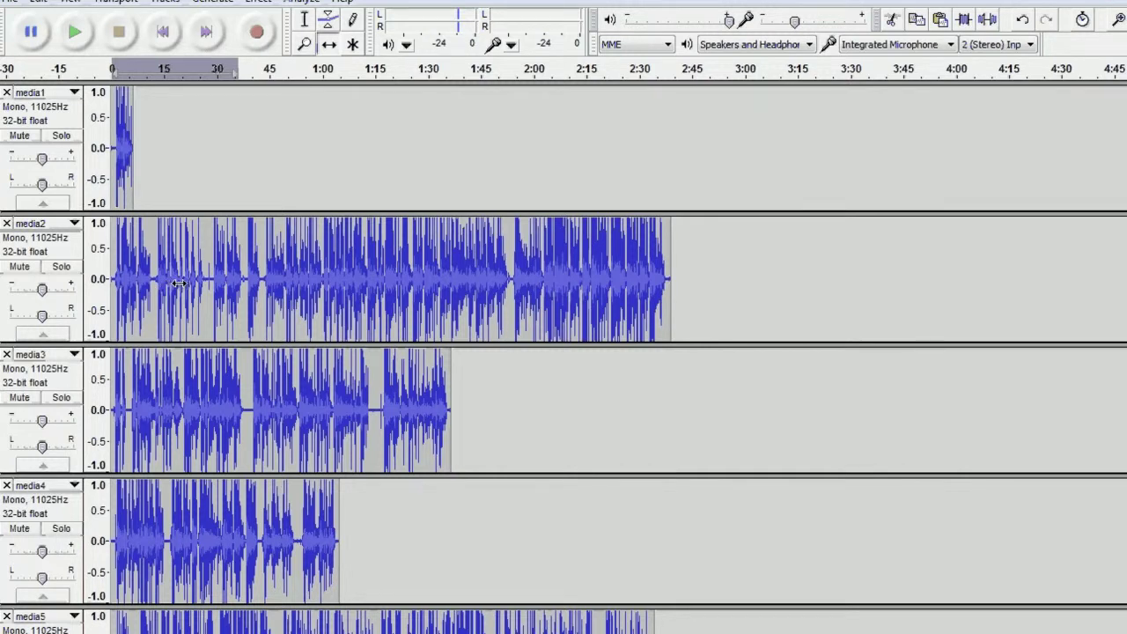
left_click_drag(178, 283, 199, 282)
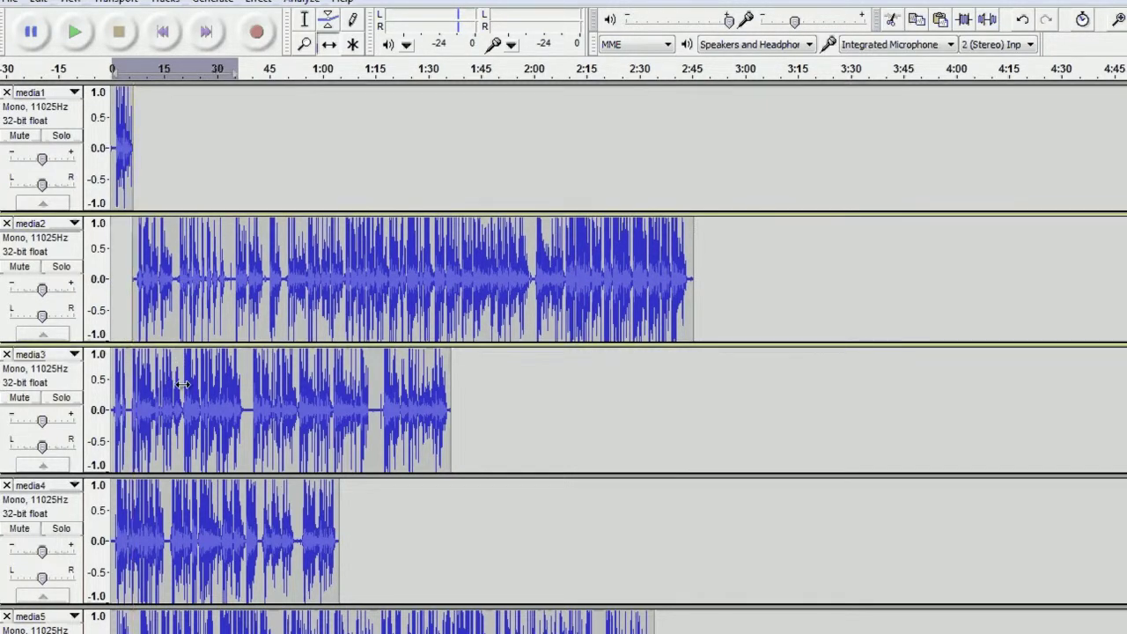
left_click_drag(182, 385, 748, 370)
left_click_drag(223, 535, 1126, 487)
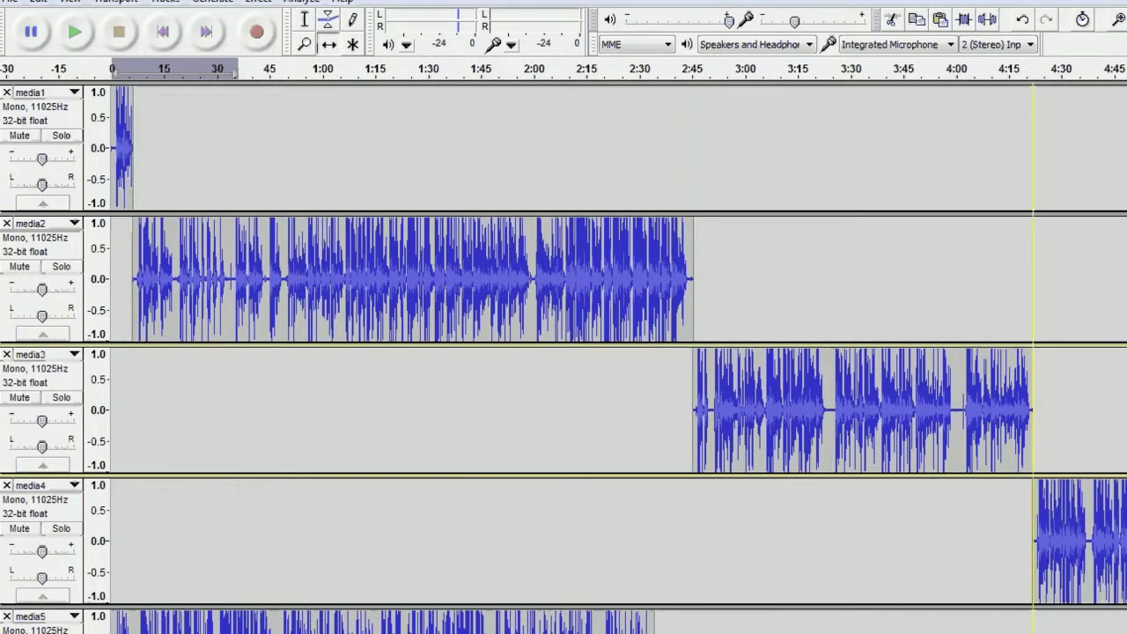
Shift the media5, media6, media7 and media8 clips along the timeline to start at about 3:22, 4:10, 4:00 and 2:49.
scroll(602, 472, "down", 1)
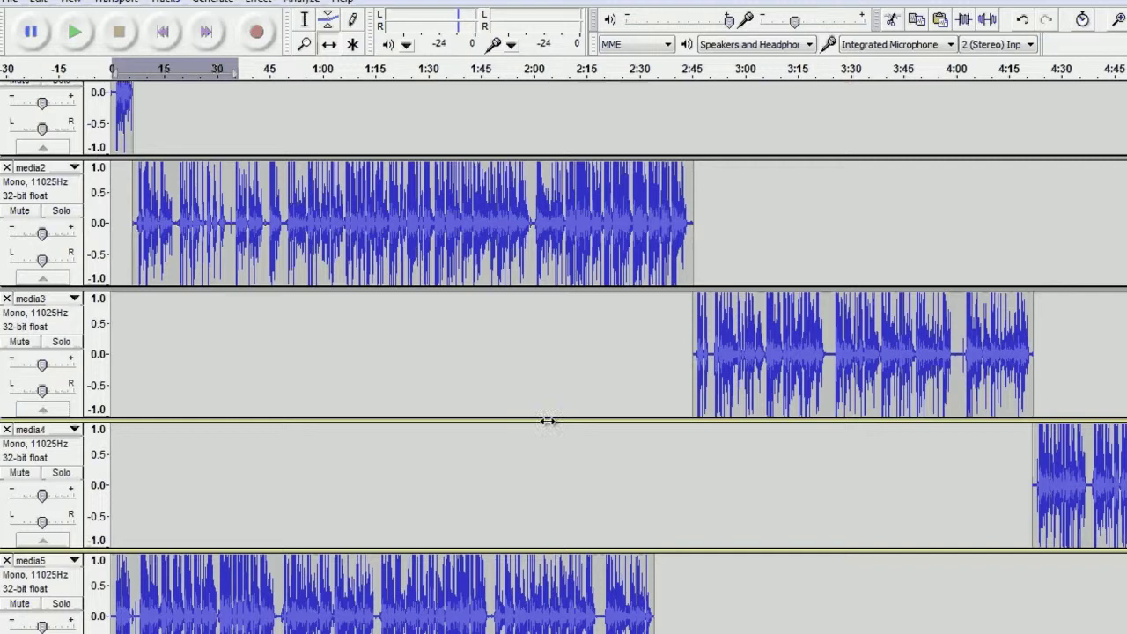
scroll(493, 405, "down", 6)
left_click_drag(150, 284, 879, 302)
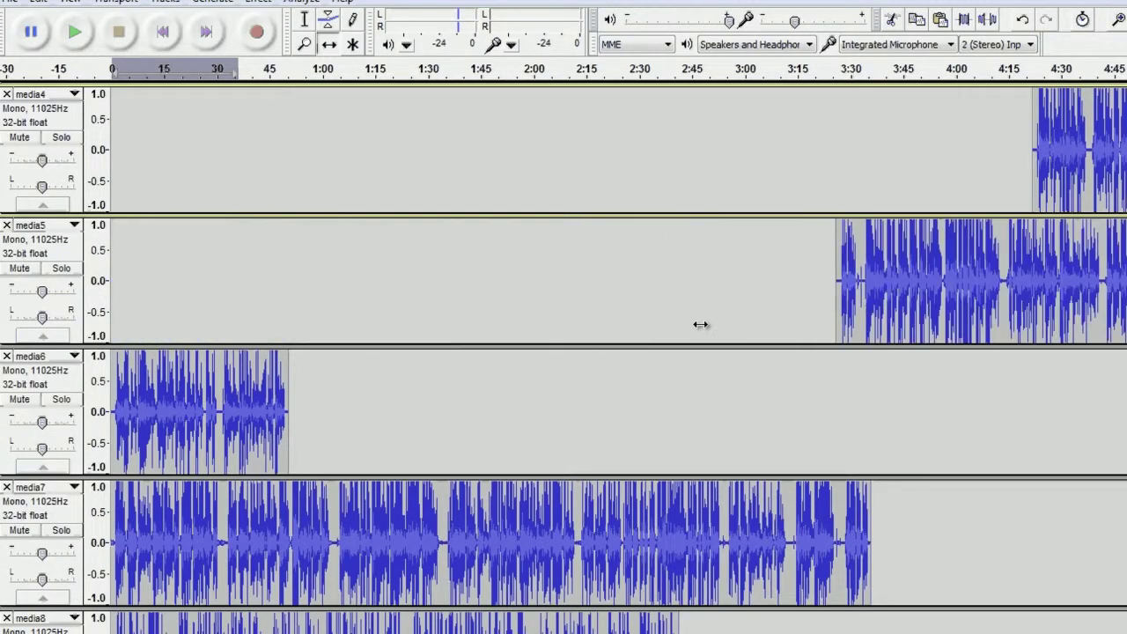
left_click_drag(226, 411, 1083, 421)
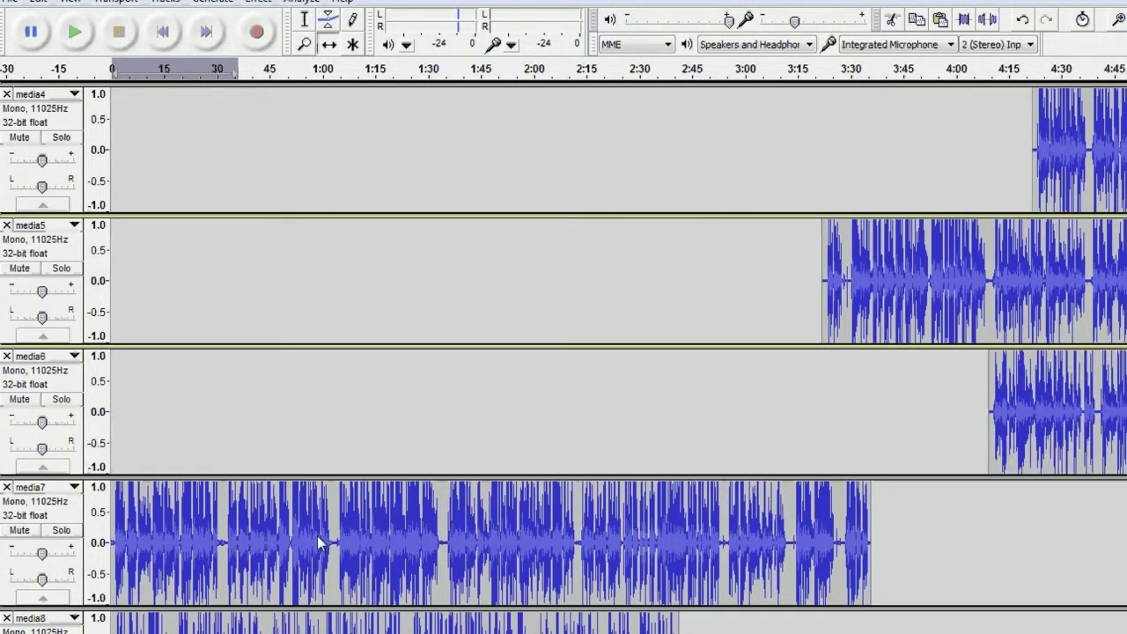
left_click_drag(199, 537, 1045, 517)
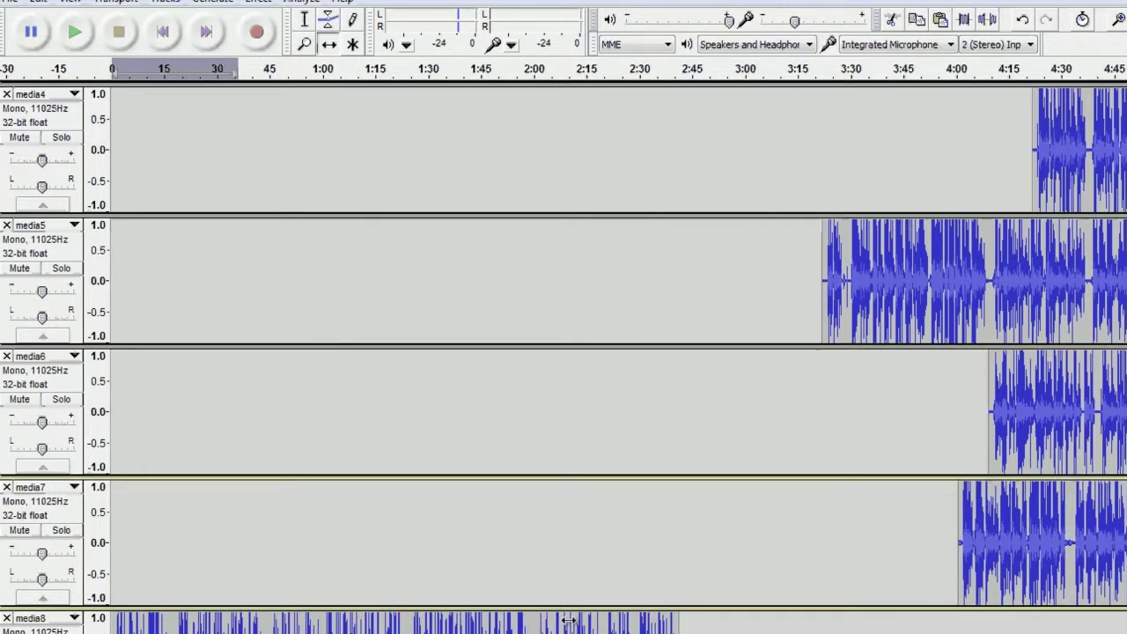
left_click_drag(1001, 600, 1122, 631)
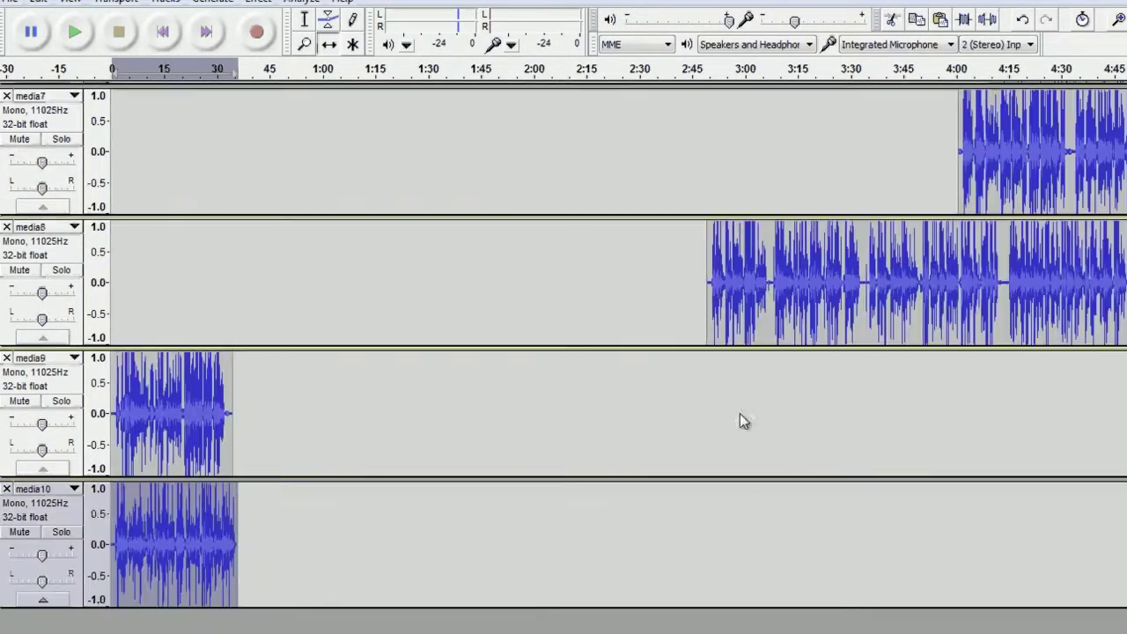
Shift the media9 and media10 clips along the timeline to start at about 4:56 and 5:10.
scroll(745, 423, "down", 5)
left_click_drag(221, 428, 975, 453)
left_click_drag(1118, 471, 1126, 471)
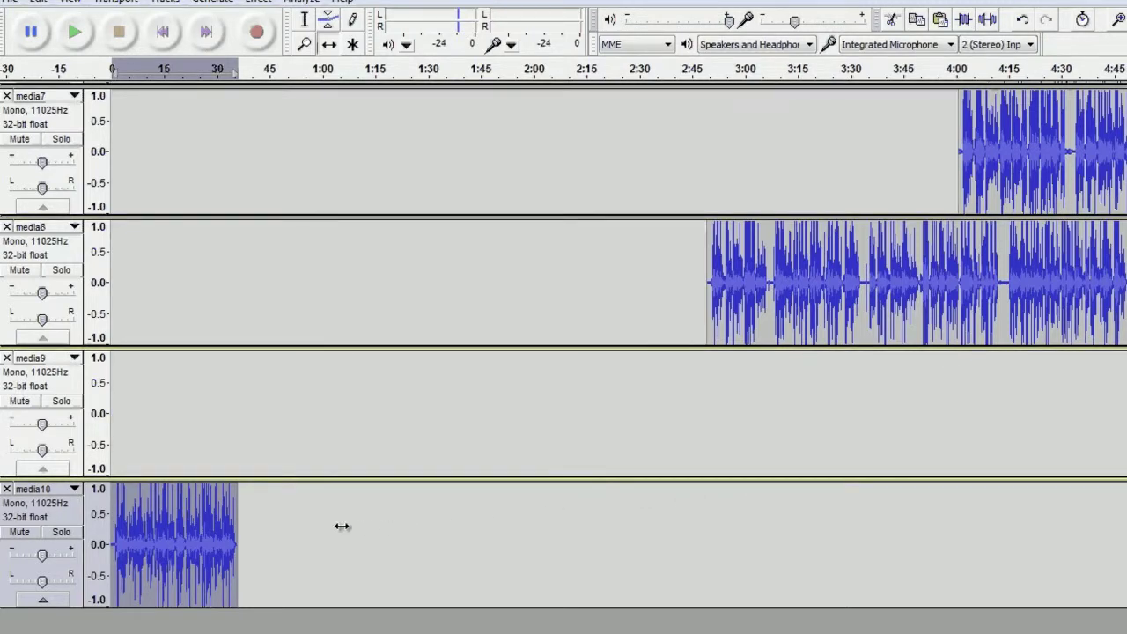
left_click_drag(207, 541, 1126, 530)
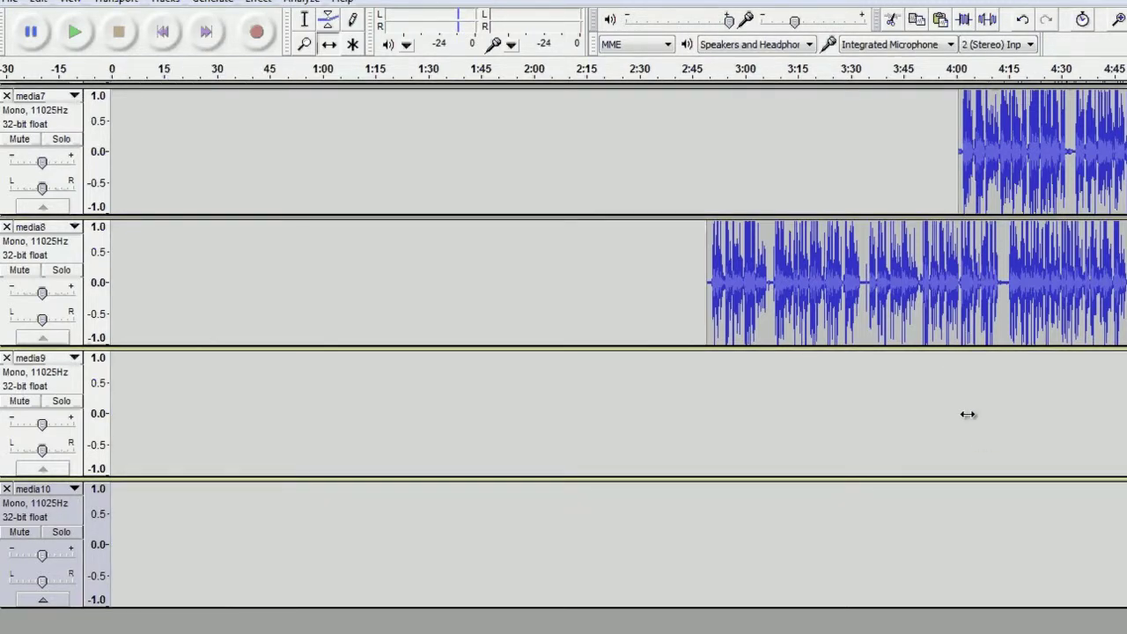
Line up the media5 clip with the end of media4 and the media6 clip with the end of media5, at about 8:00.
scroll(966, 374, "up", 7)
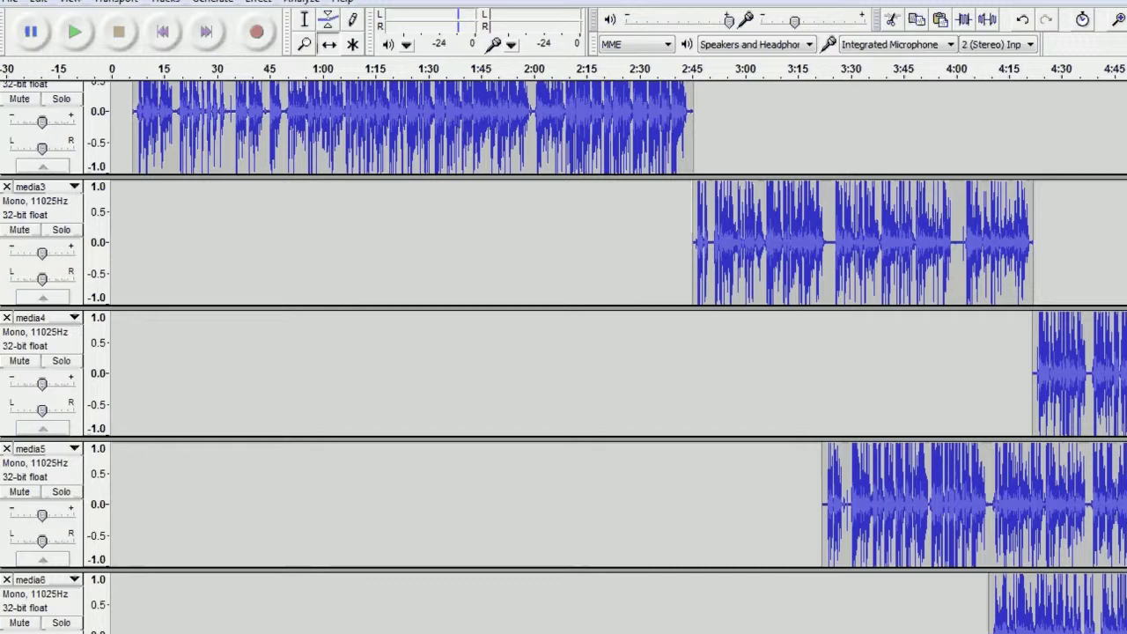
scroll(616, 369, "right", 4)
scroll(843, 588, "right", 4)
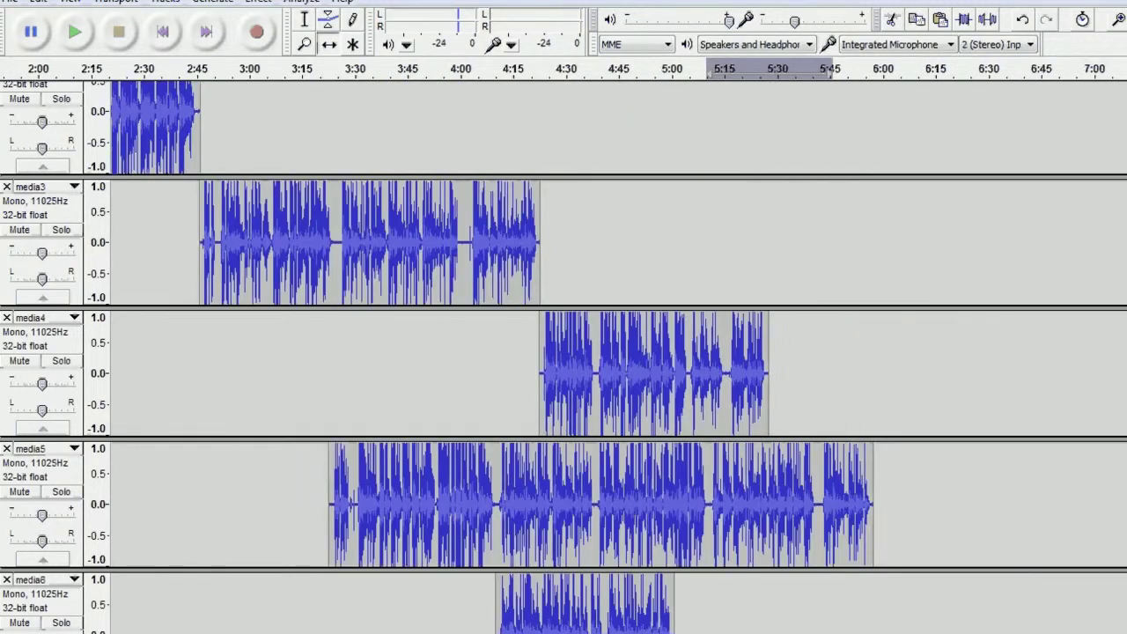
left_click_drag(650, 518, 831, 507)
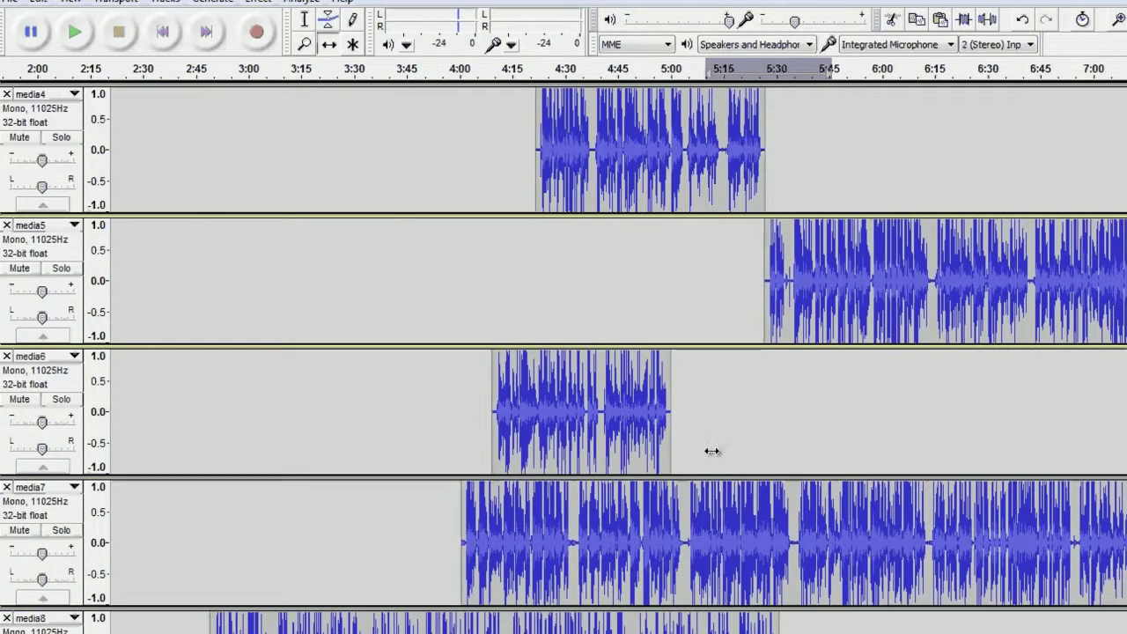
scroll(823, 506, "down", 2)
left_click_drag(647, 417, 1123, 418)
scroll(619, 360, "right", 2)
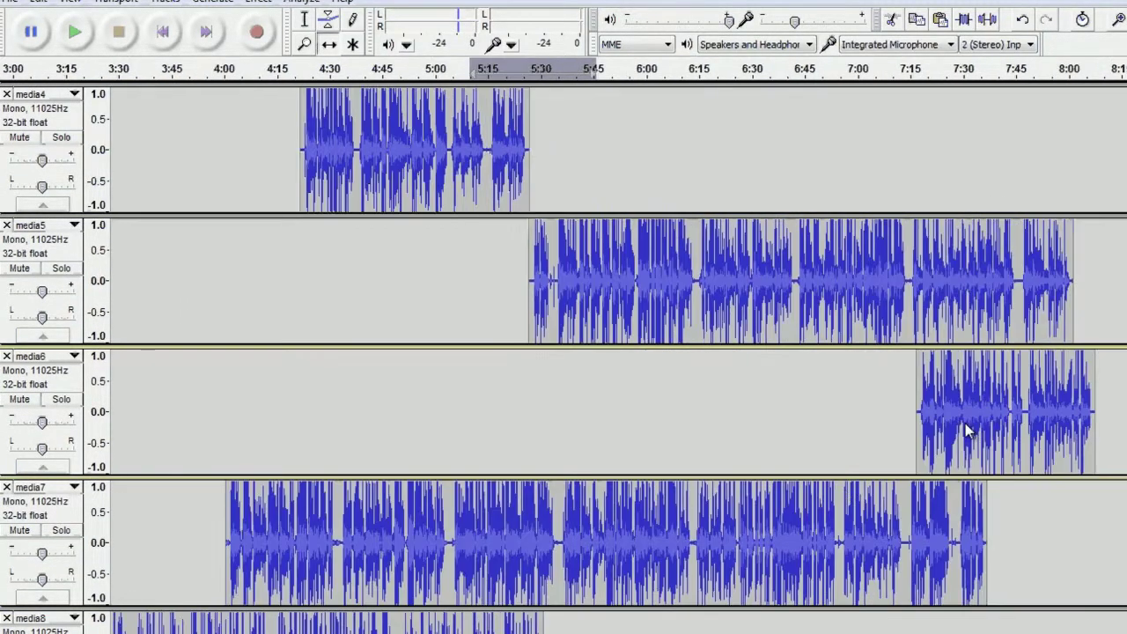
left_click_drag(966, 425, 1116, 420)
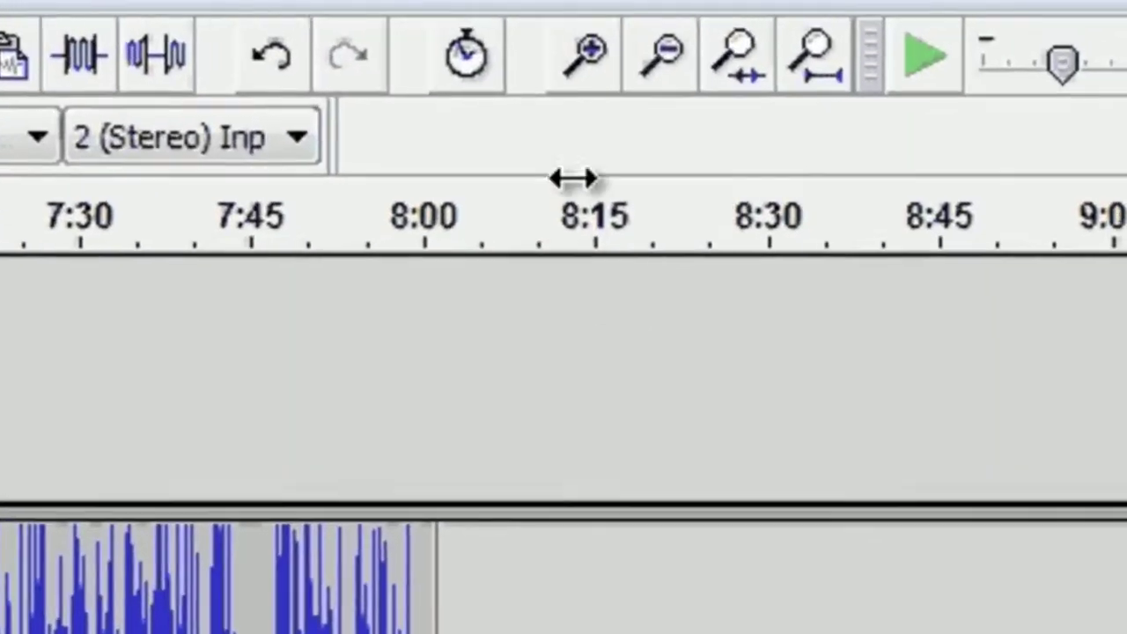
Zoom out the timeline and shift the media7 clip to the end of media6 and the media8 clip to the end of media7.
left_click(642, 53)
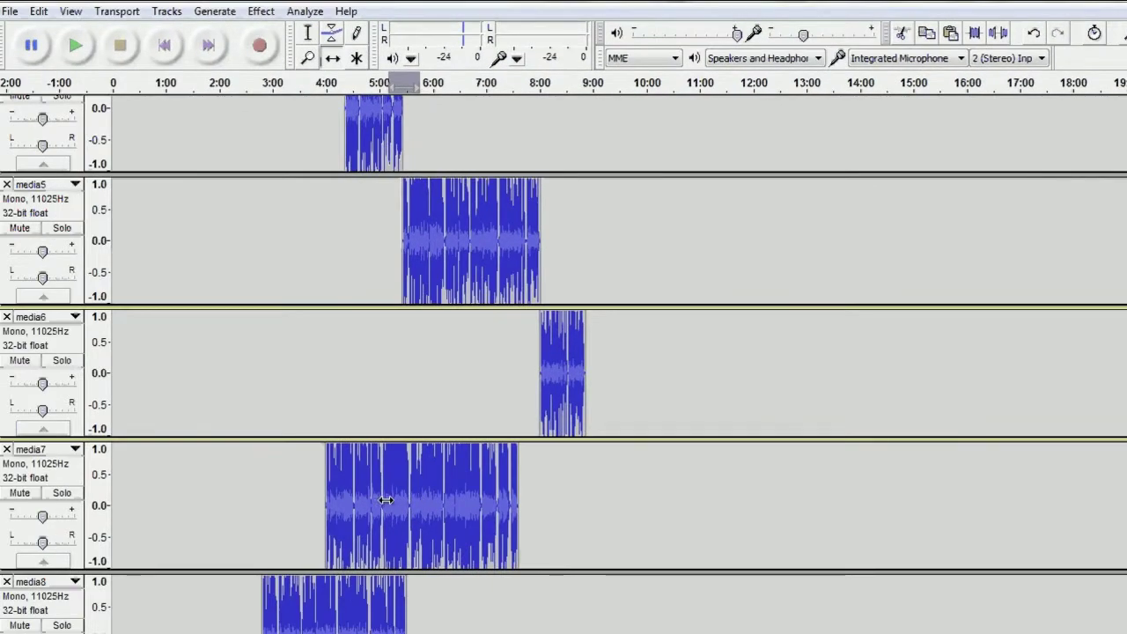
left_click_drag(386, 500, 641, 495)
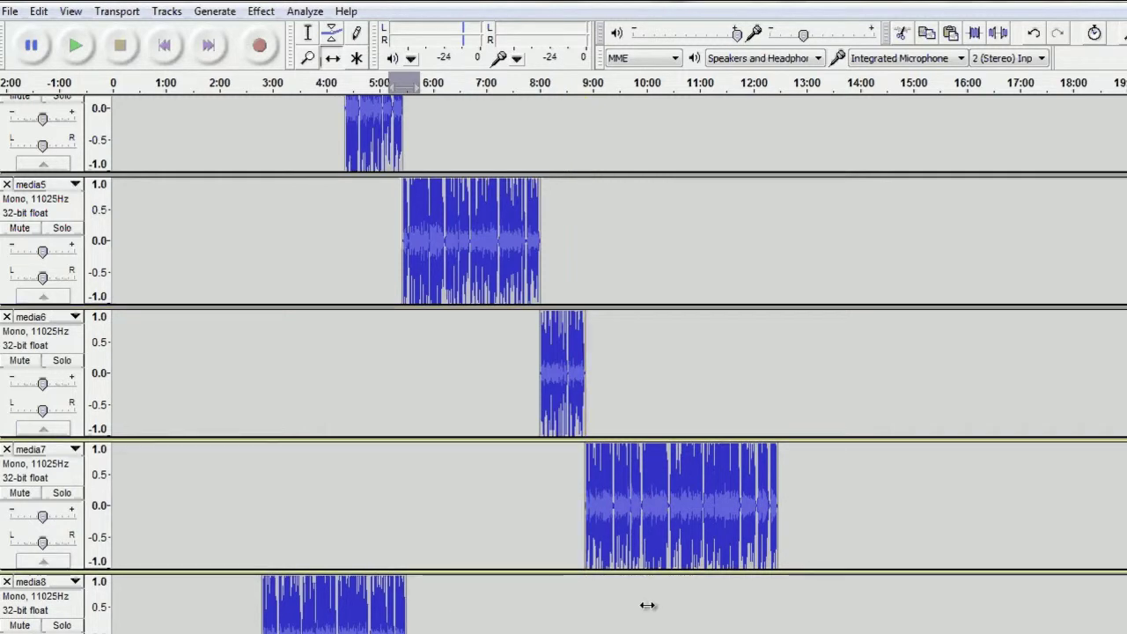
left_click_drag(647, 604, 835, 606)
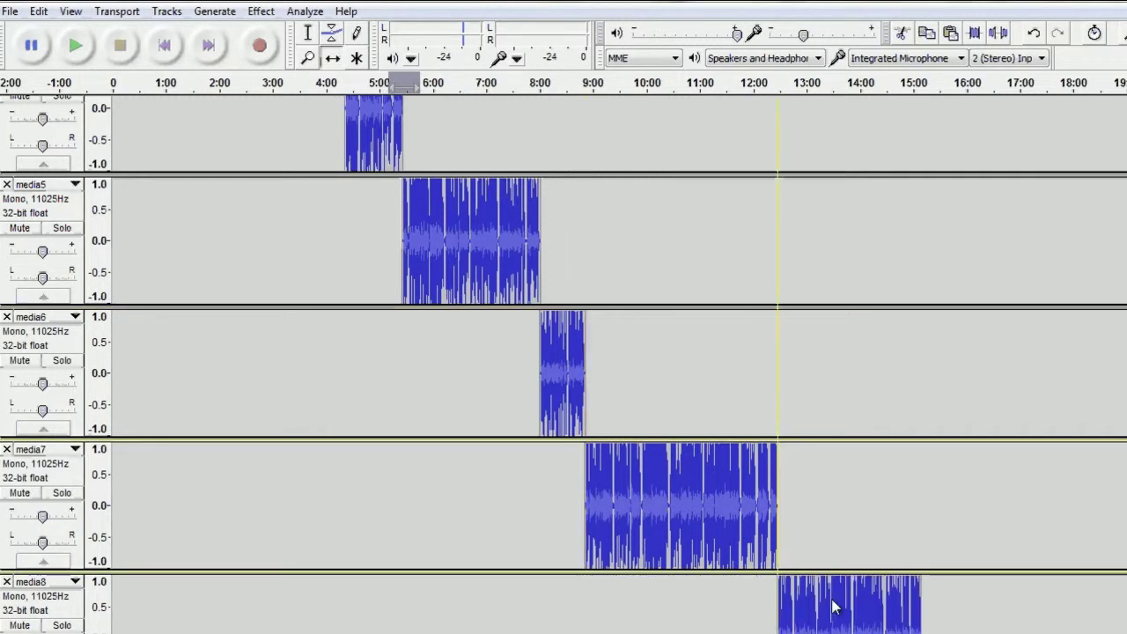
Shift the media9 clip to the end of media8 and the media10 clip to the end of media9.
scroll(668, 522, "down", 5)
scroll(392, 441, "down", 2)
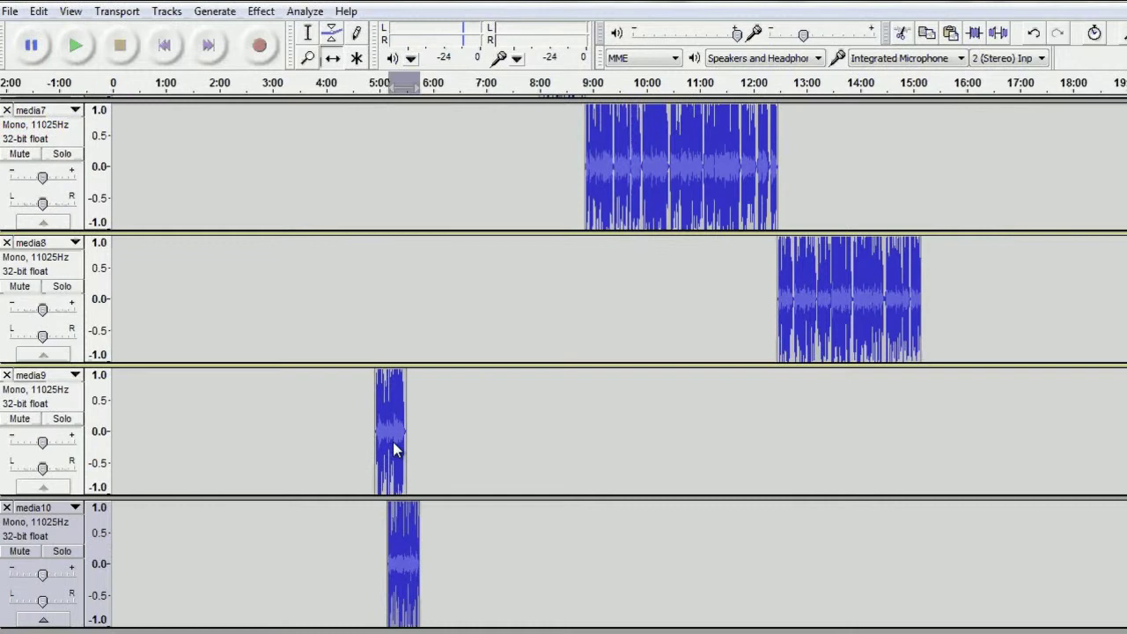
left_click_drag(729, 444, 936, 442)
left_click_drag(410, 567, 604, 565)
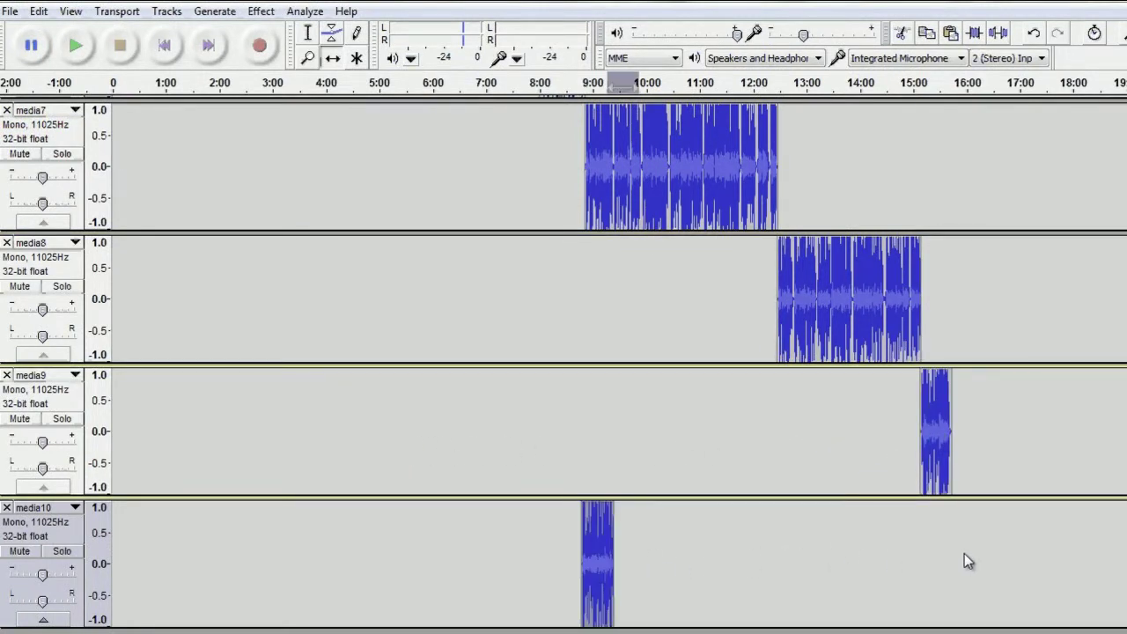
left_click_drag(964, 553, 964, 553)
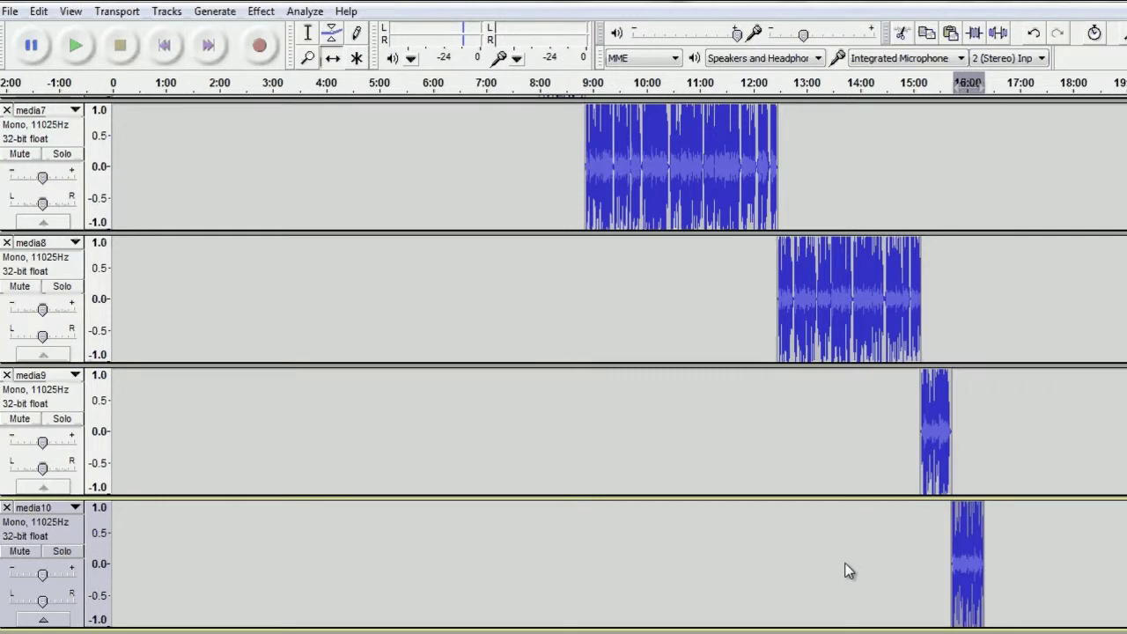
scroll(465, 485, "up", 8)
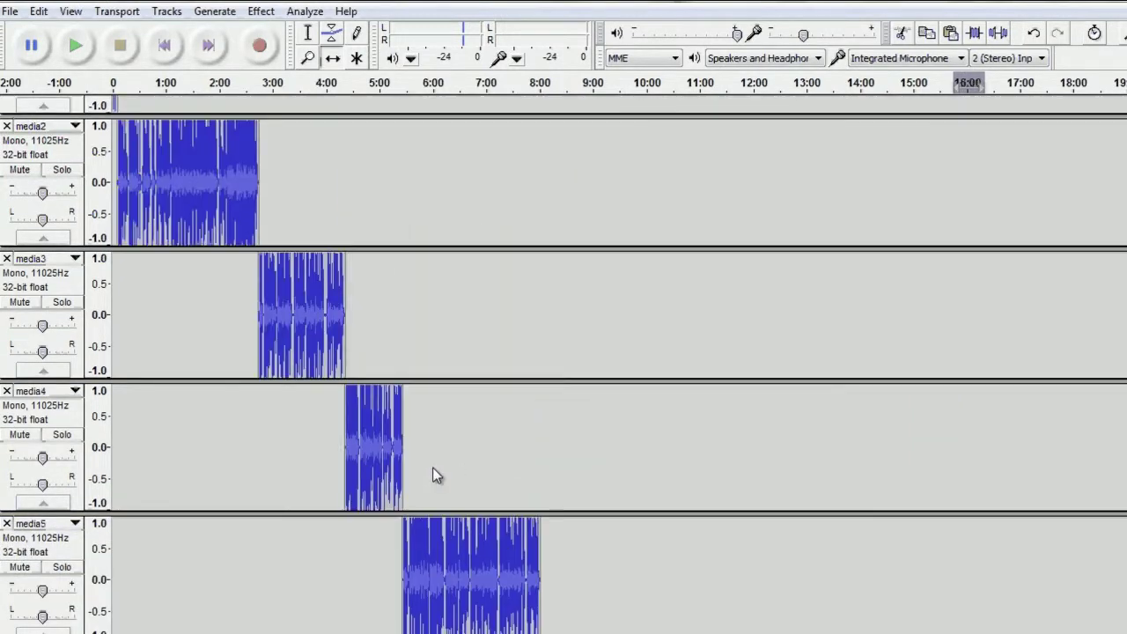
scroll(387, 396, "up", 2)
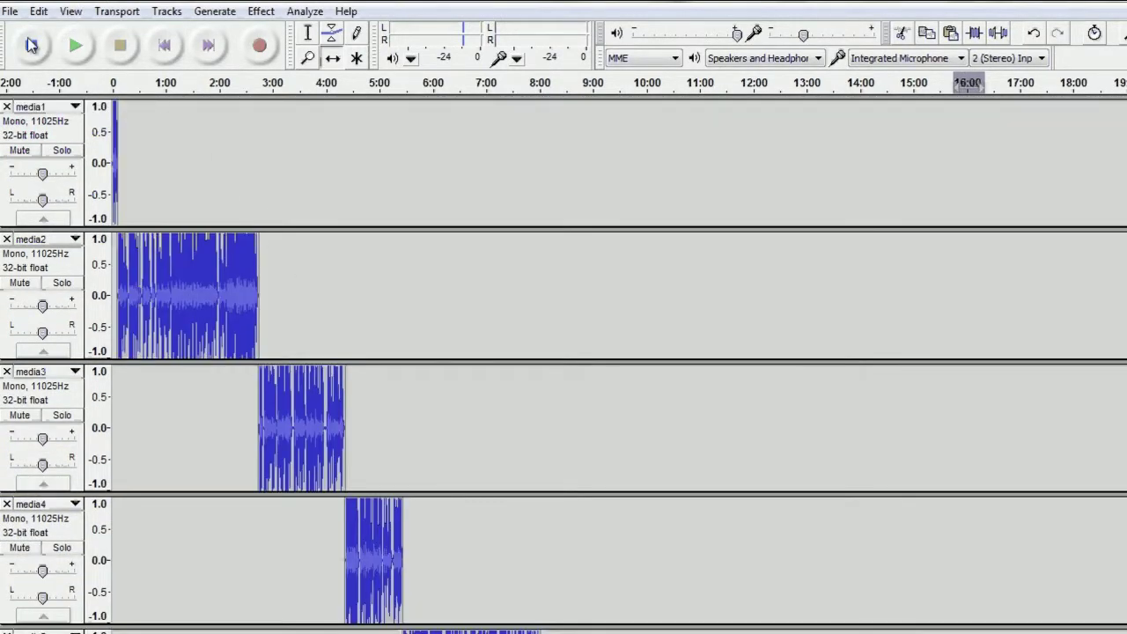
left_click(11, 12)
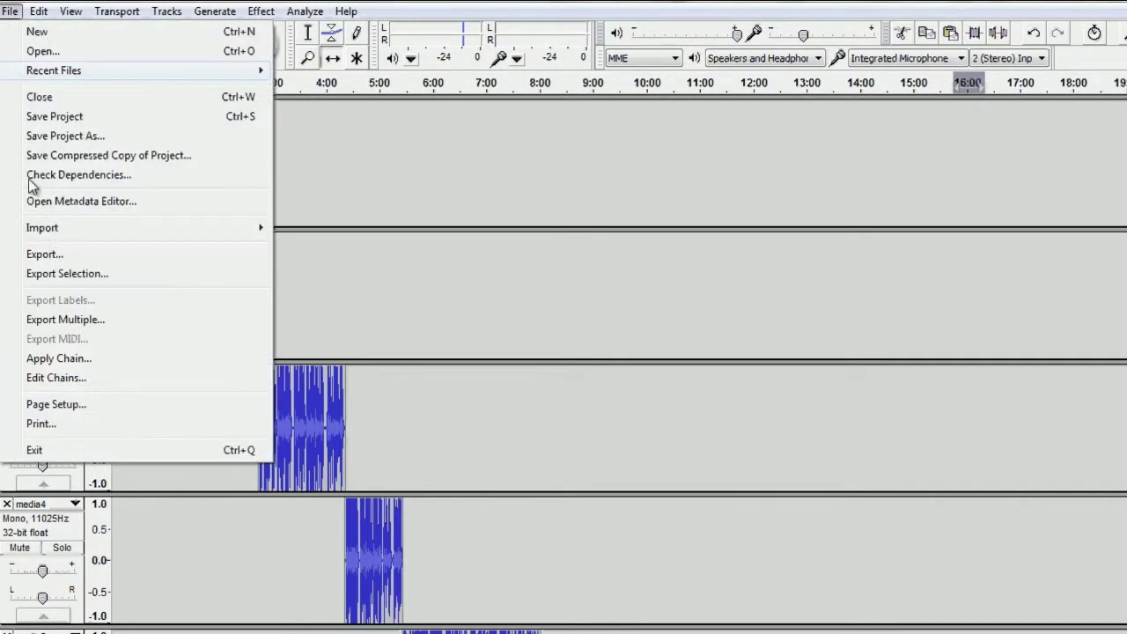
left_click(69, 258)
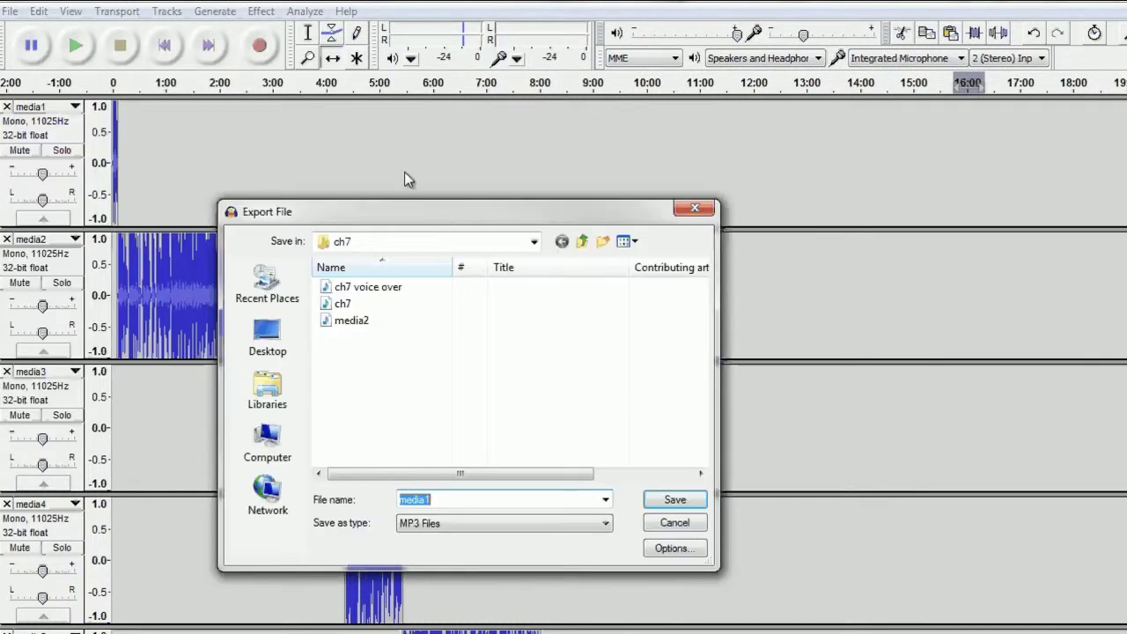
left_click_drag(404, 172, 361, 137)
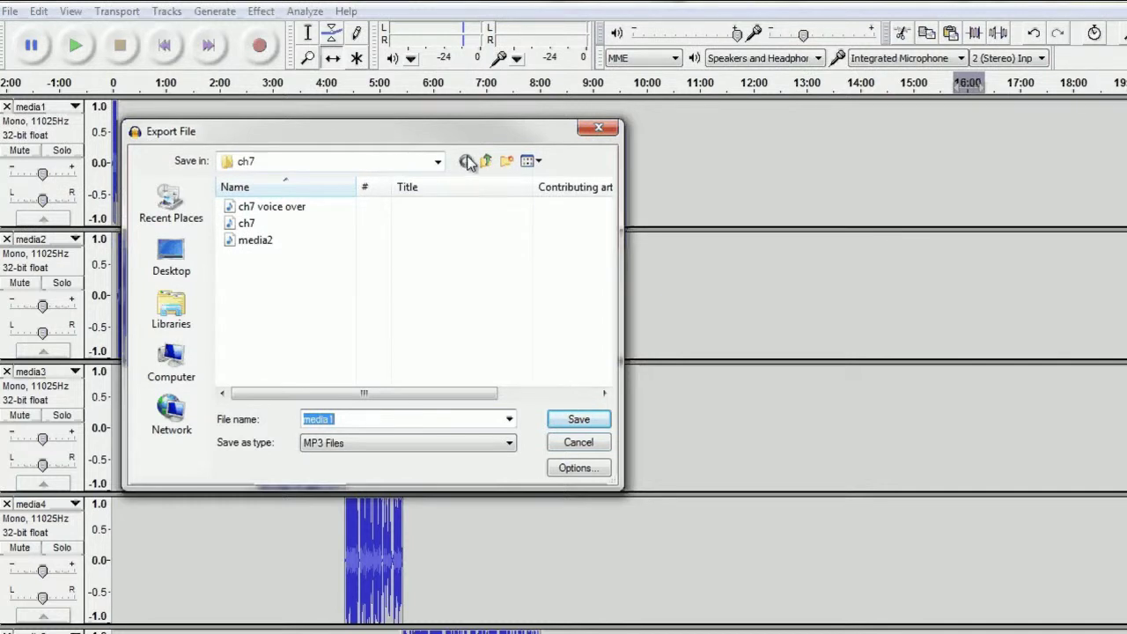
left_click(597, 131)
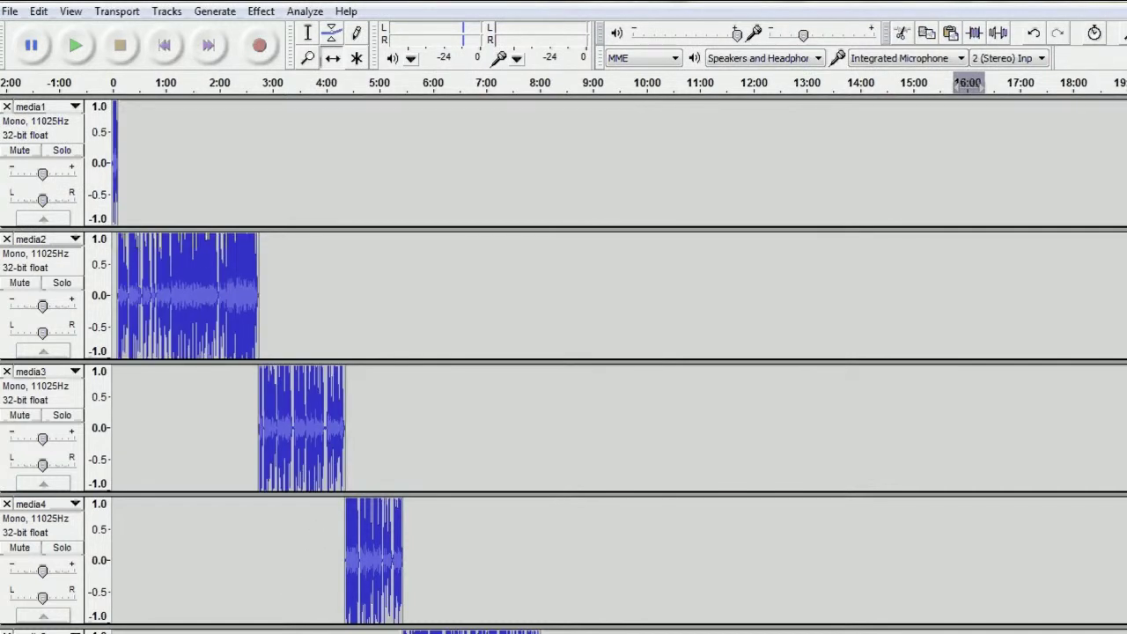
left_click(176, 633)
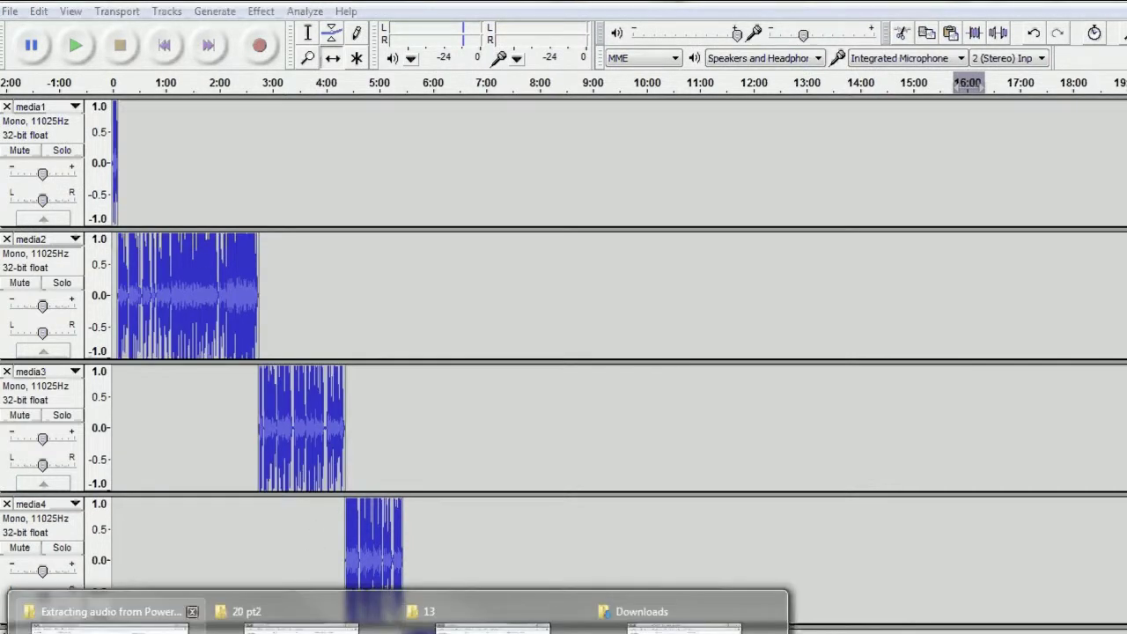
left_click(265, 611)
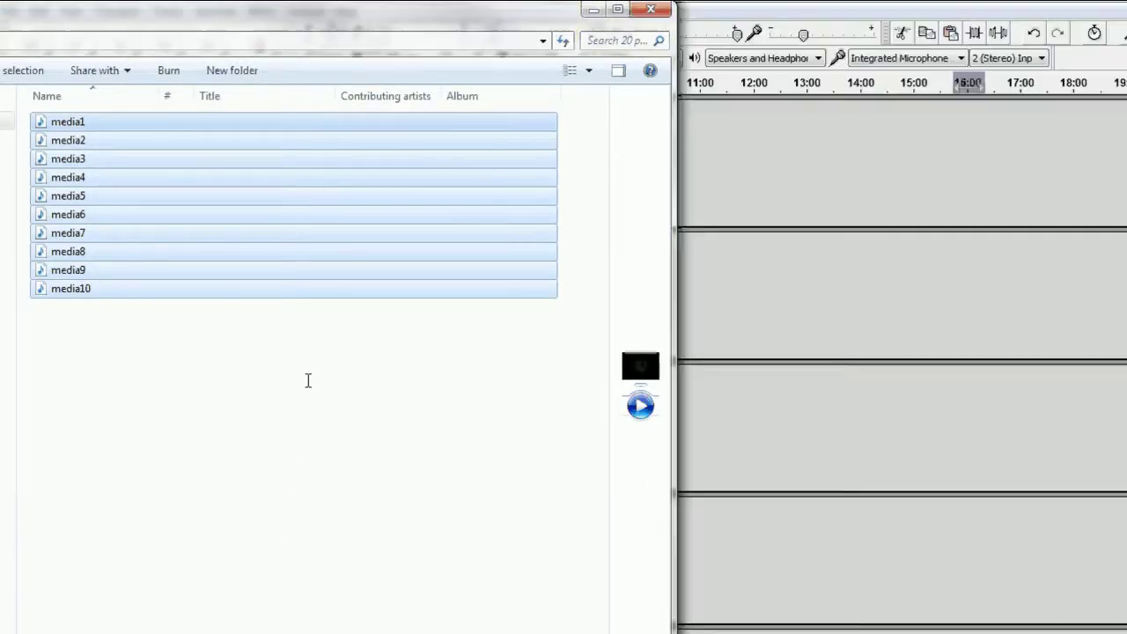
left_click(593, 9)
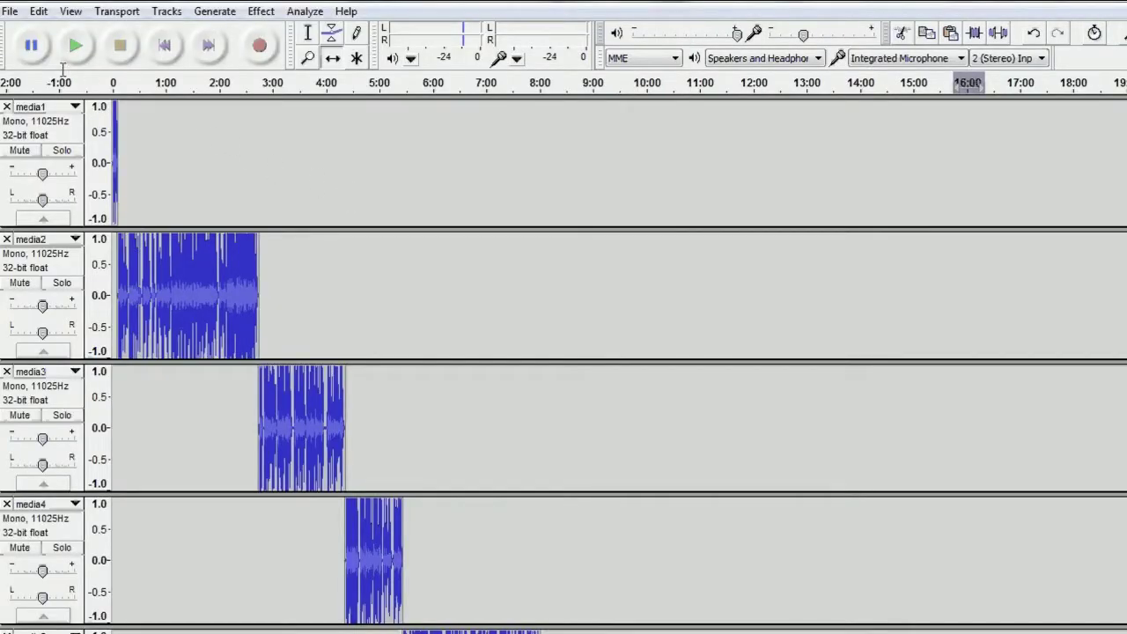
Export the arranged tracks as an MP3 file named 20 pt2 in the 20 pt2 folder, leaving the metadata blank.
left_click(12, 12)
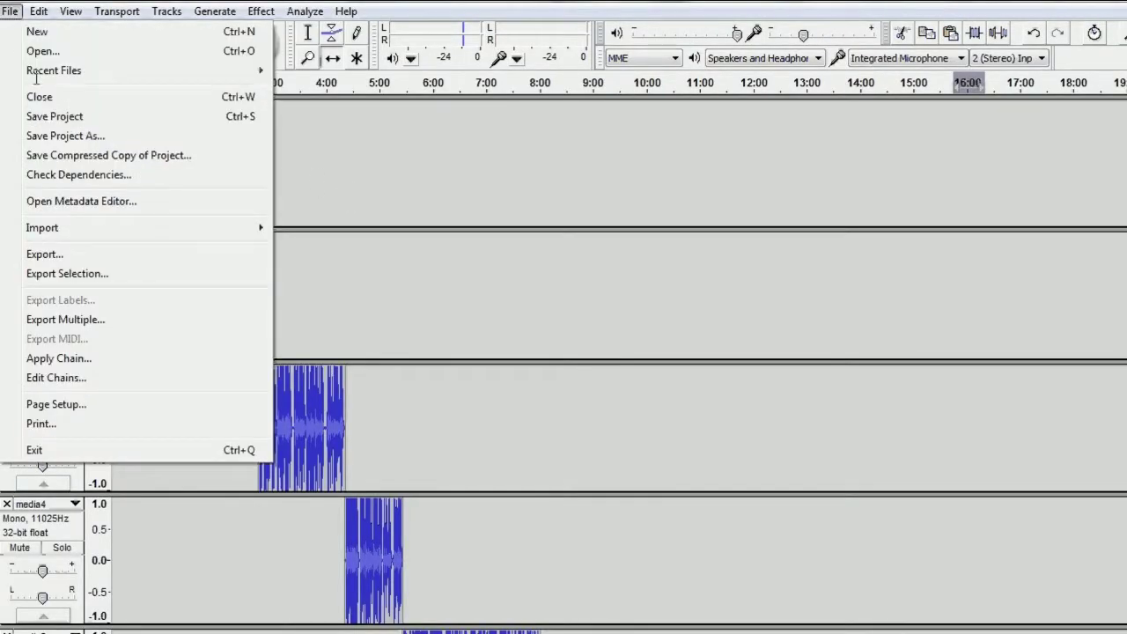
left_click(74, 255)
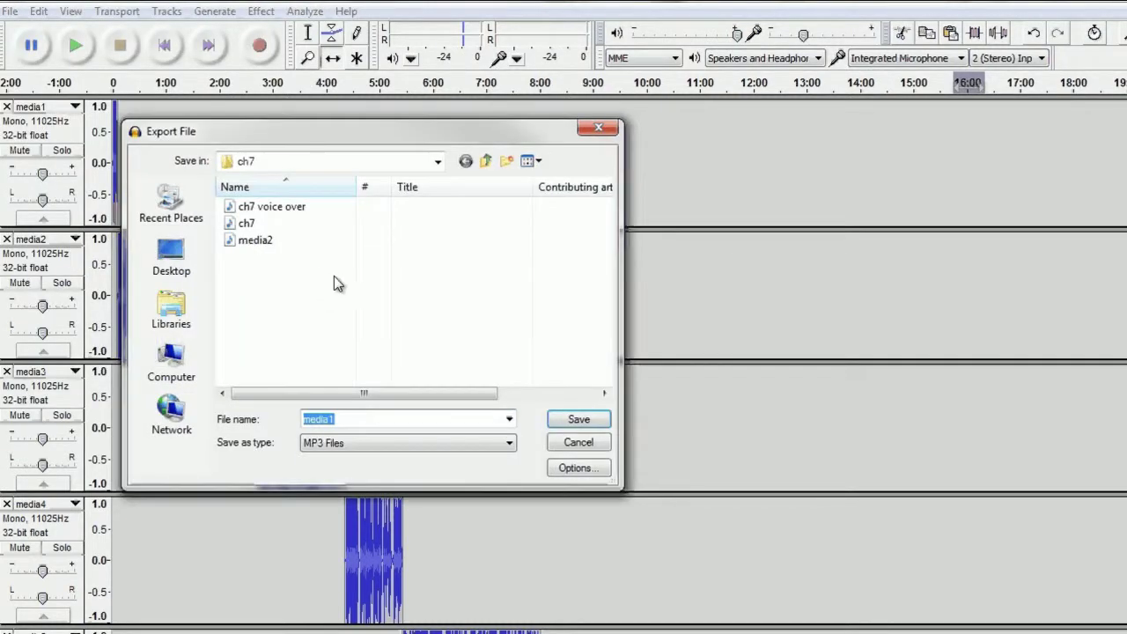
left_click(484, 162)
left_click(257, 325)
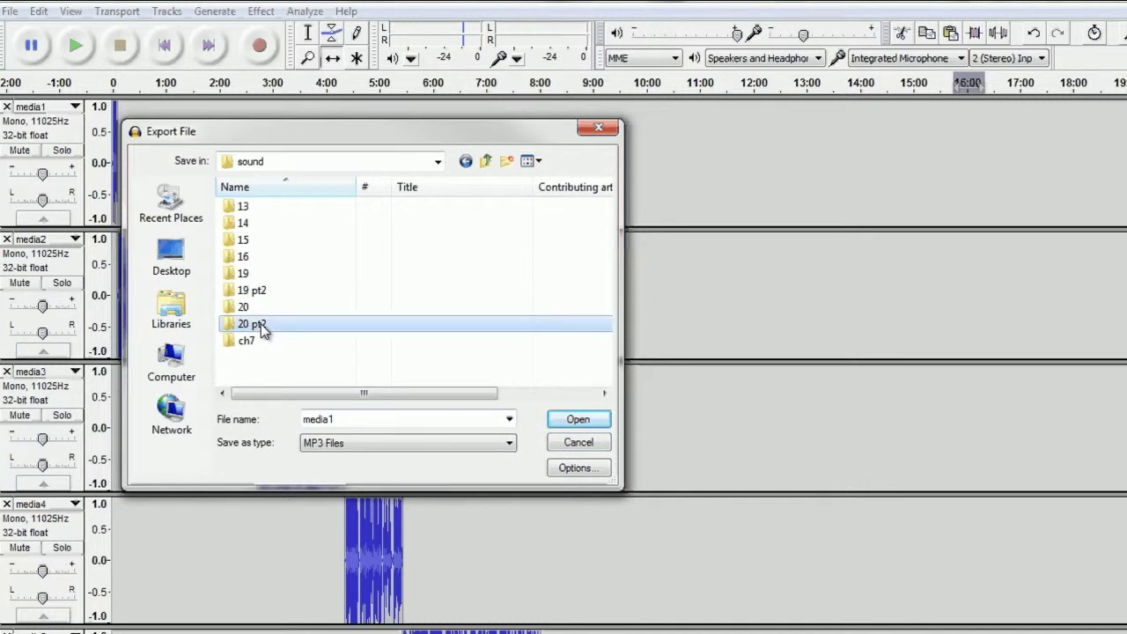
double_click(261, 328)
double_click(340, 421)
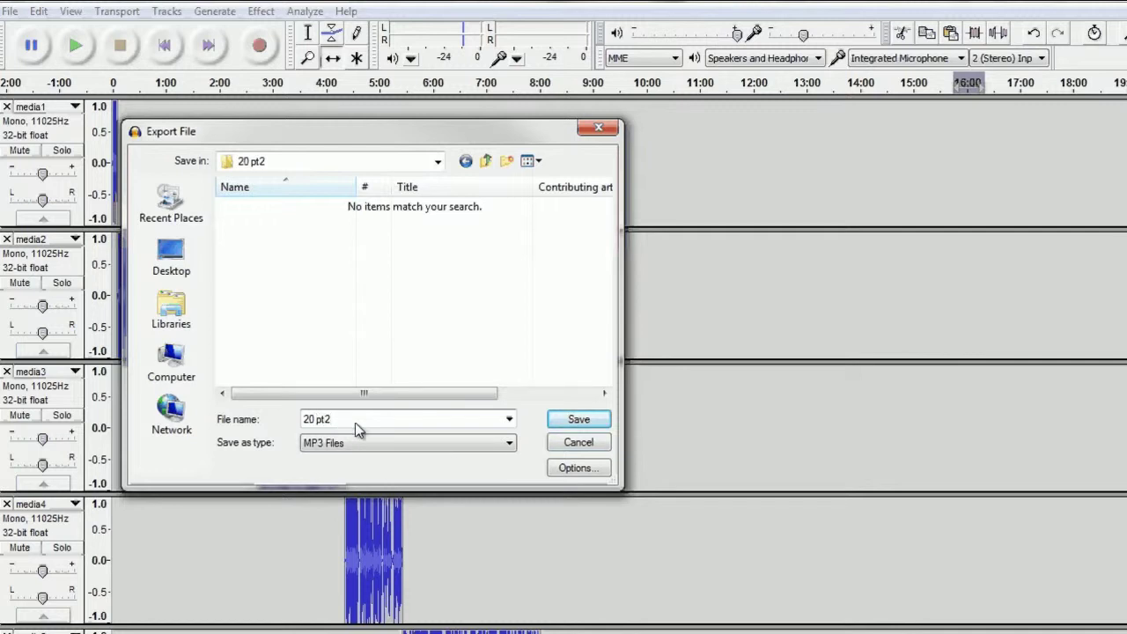
left_click(566, 423)
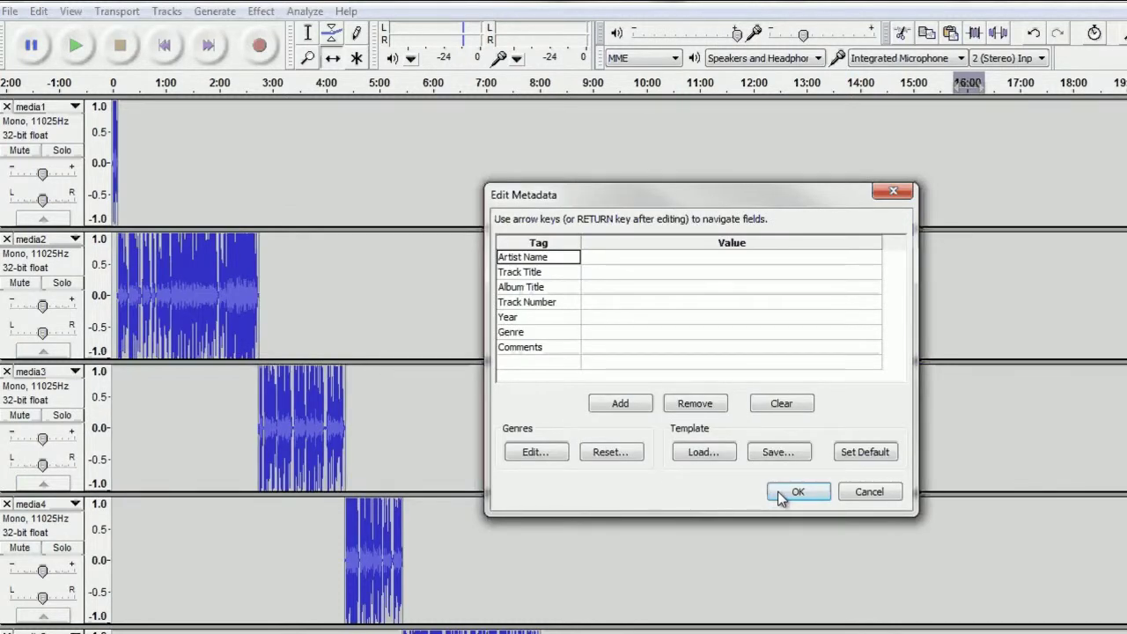
left_click(778, 491)
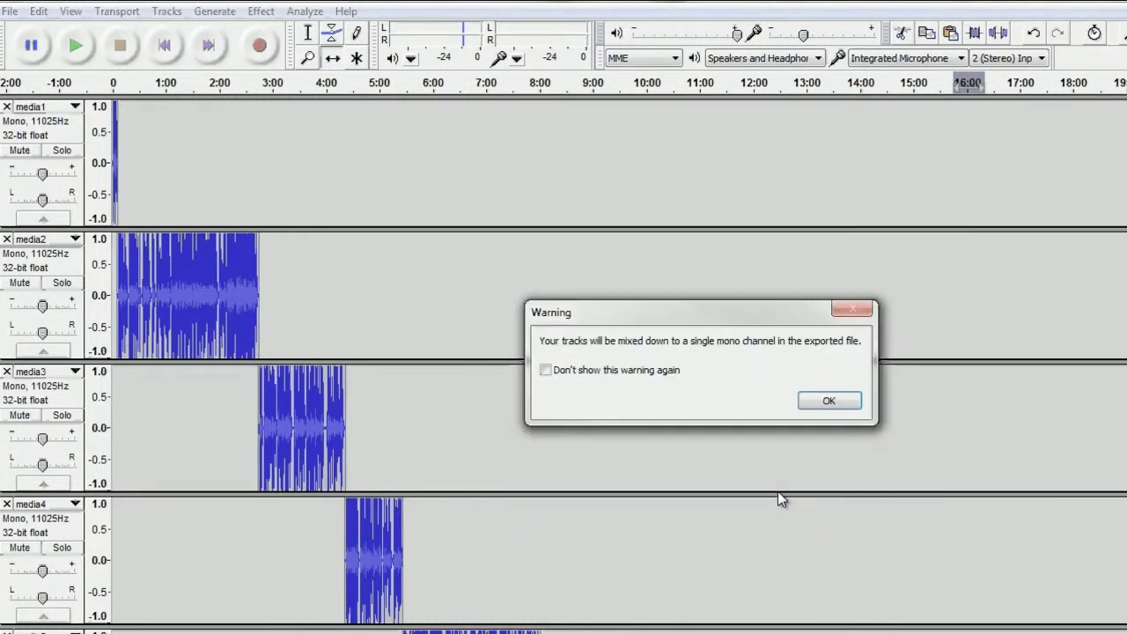
left_click(817, 403)
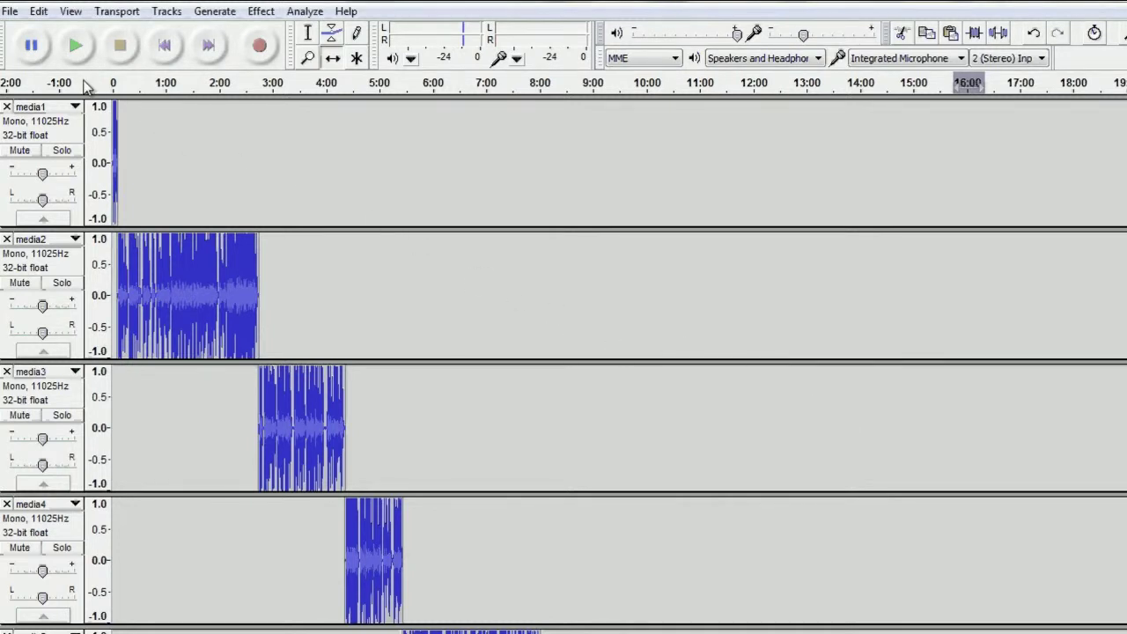
Create a new project and import the 20 pt2 audio file from the 20 pt2 folder.
left_click(11, 11)
left_click(35, 32)
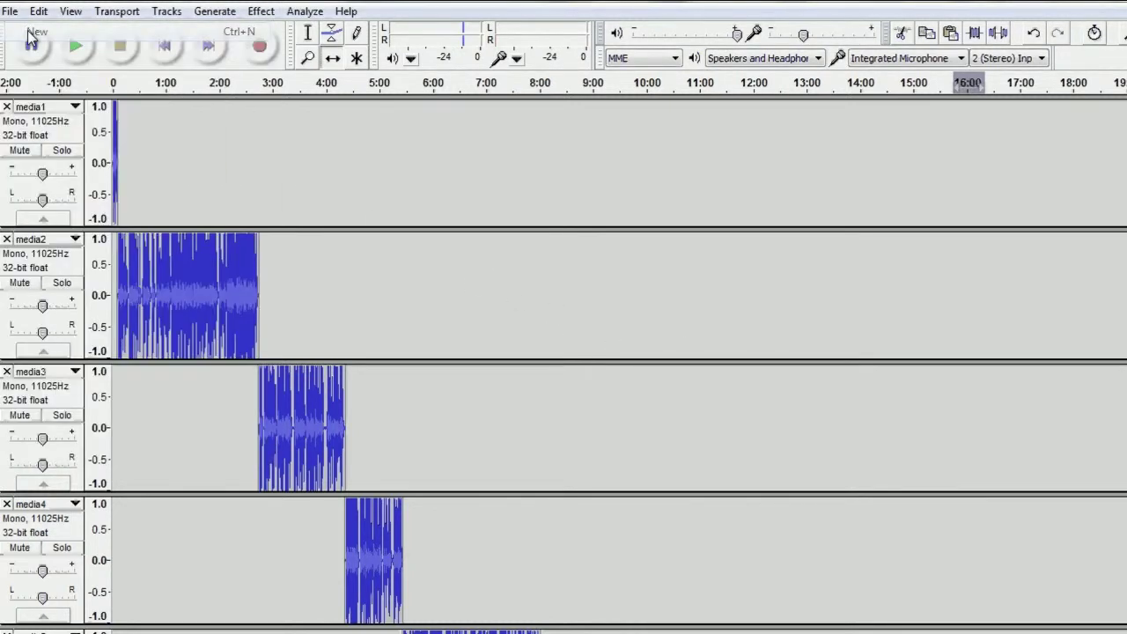
left_click(10, 12)
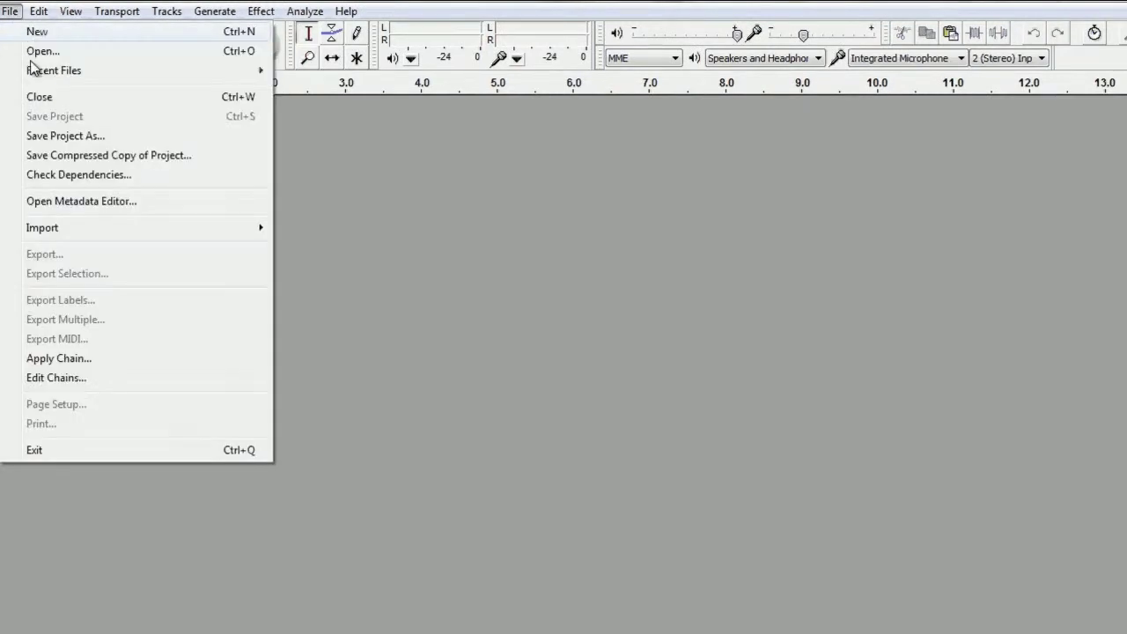
mouse_move(223, 228)
left_click(311, 227)
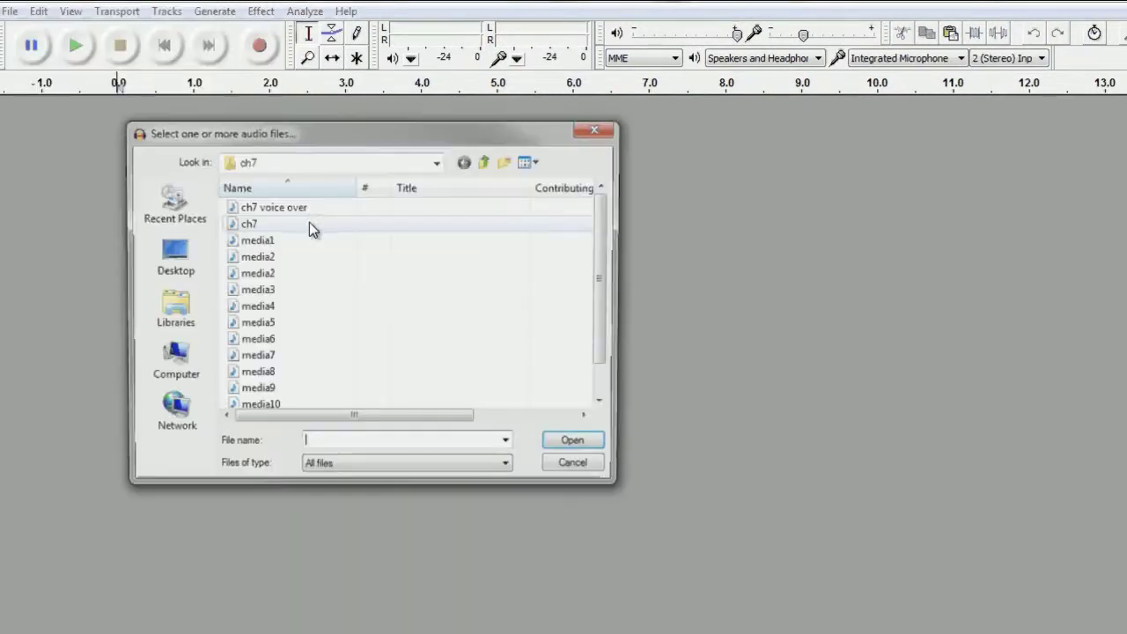
left_click(485, 162)
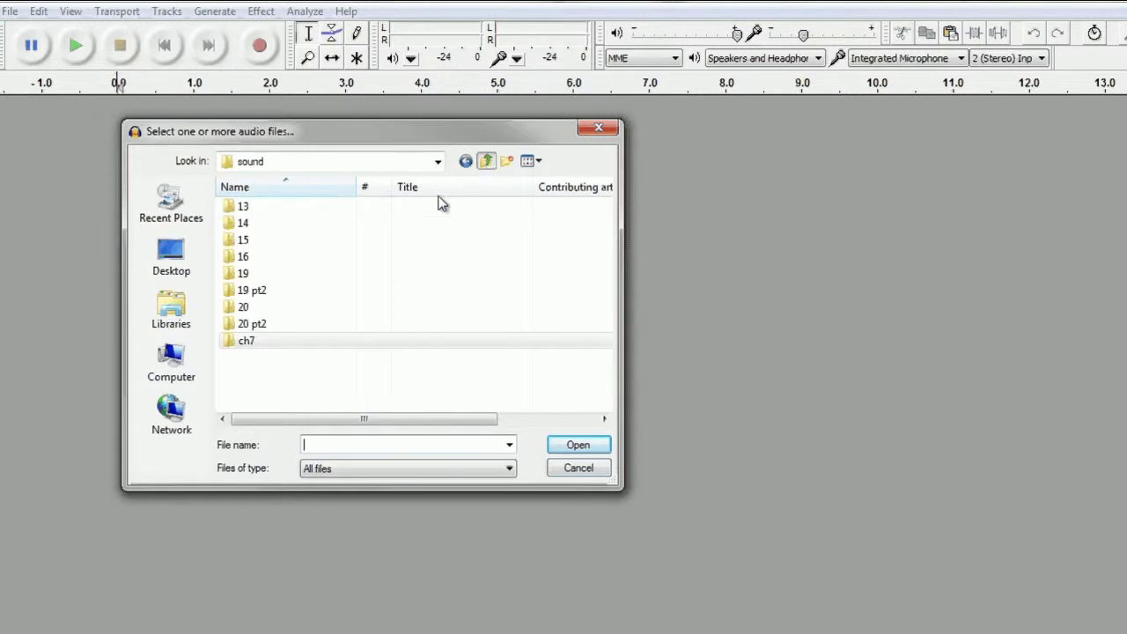
double_click(265, 323)
left_click(254, 209)
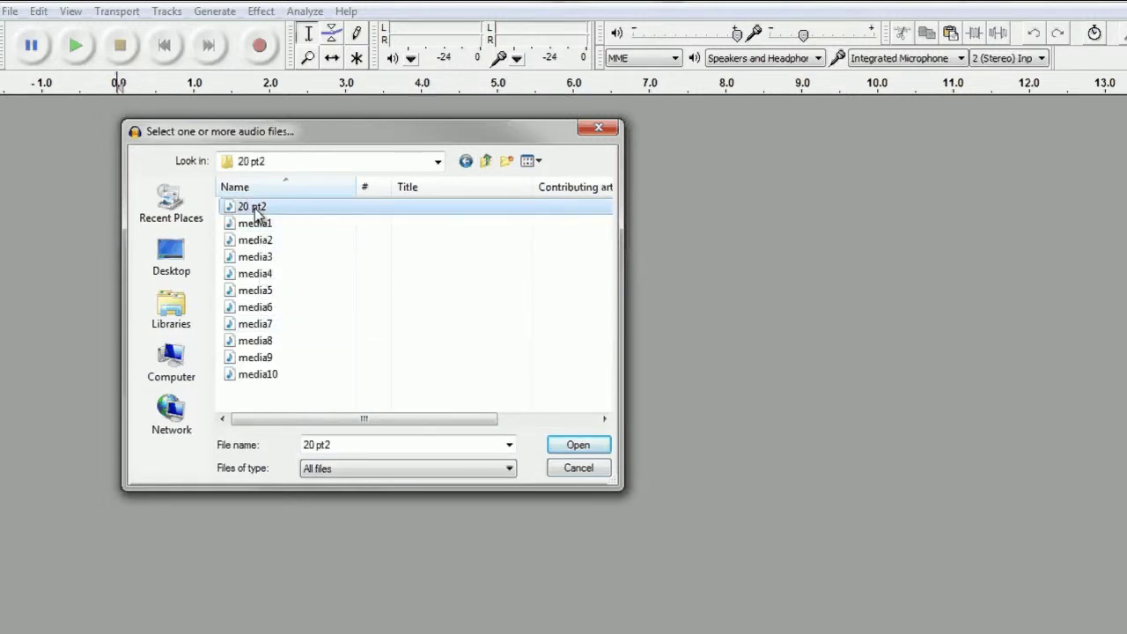
left_click(564, 445)
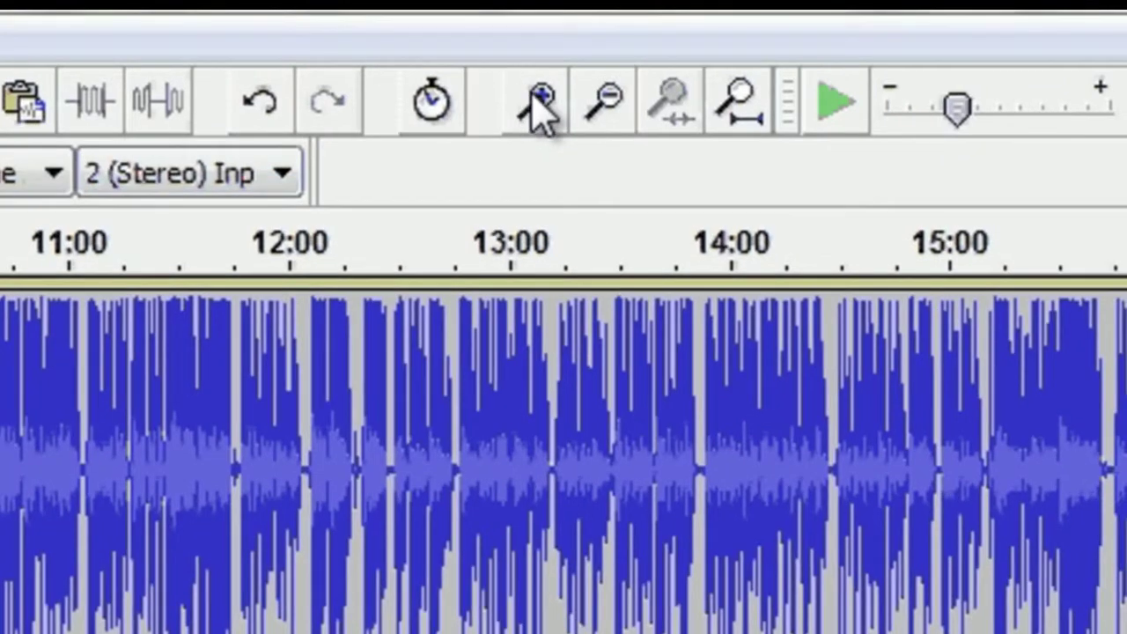
Play the quiet opening of the 20 pt2 track and stop just before the speech starts.
left_click(904, 57)
left_click(903, 57)
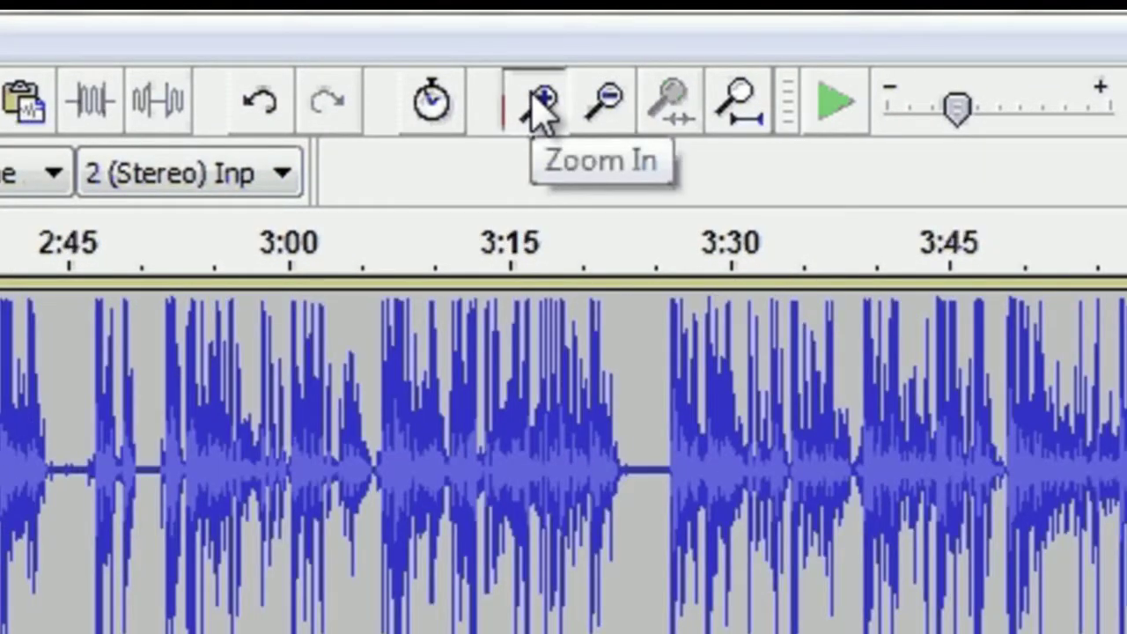
left_click(539, 110)
left_click(539, 110)
left_click(539, 110)
left_click(539, 110)
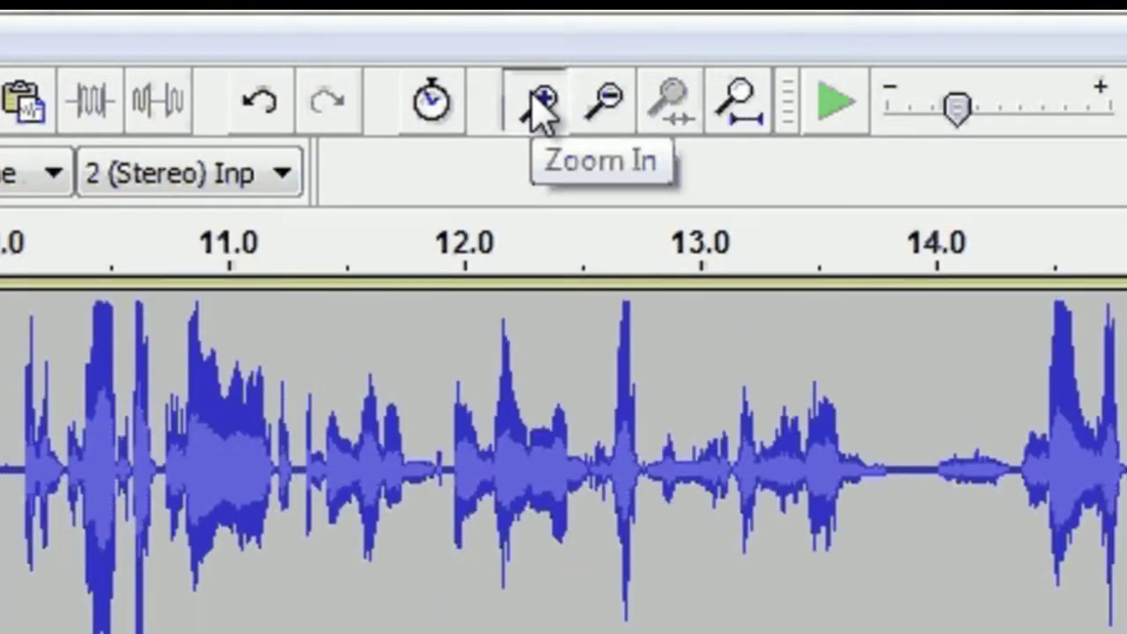
left_click(539, 111)
left_click(539, 110)
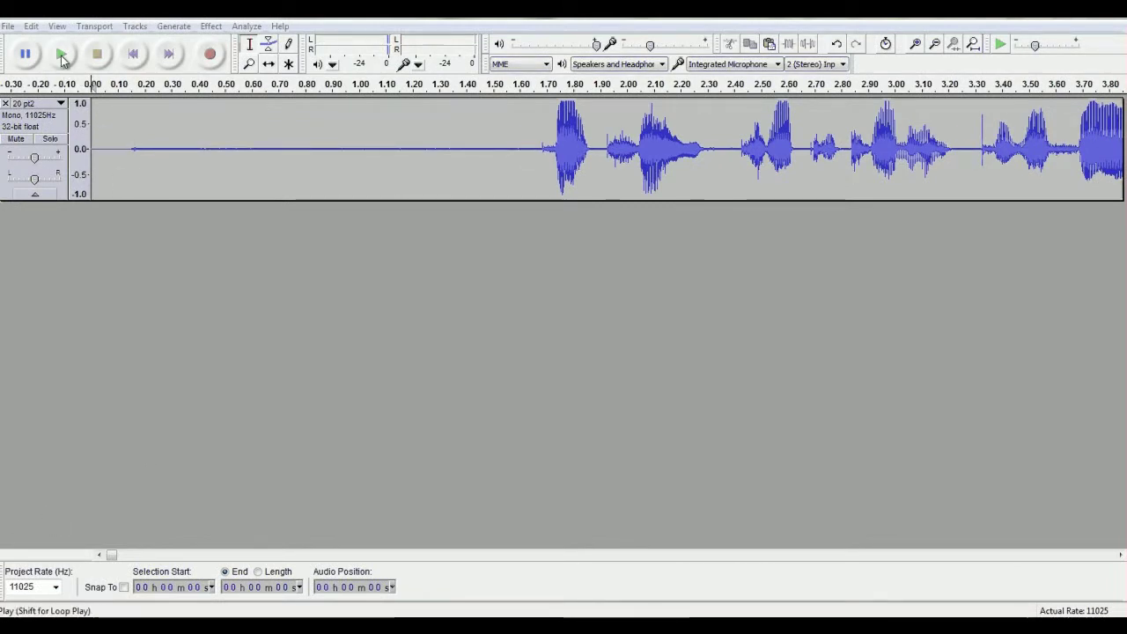
left_click(61, 58)
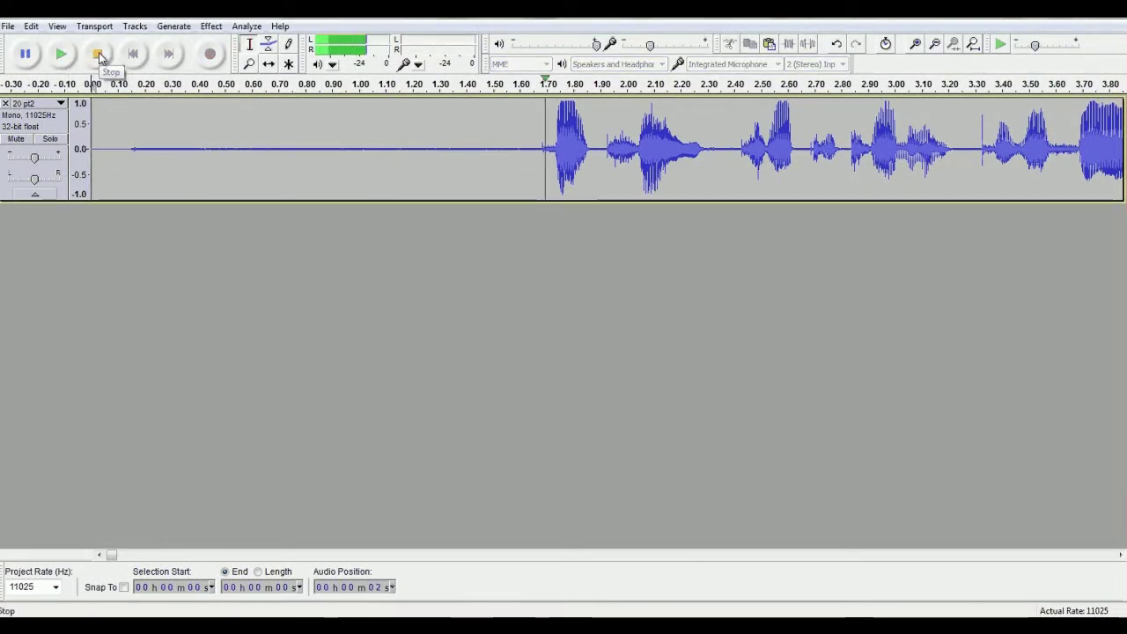
left_click(100, 55)
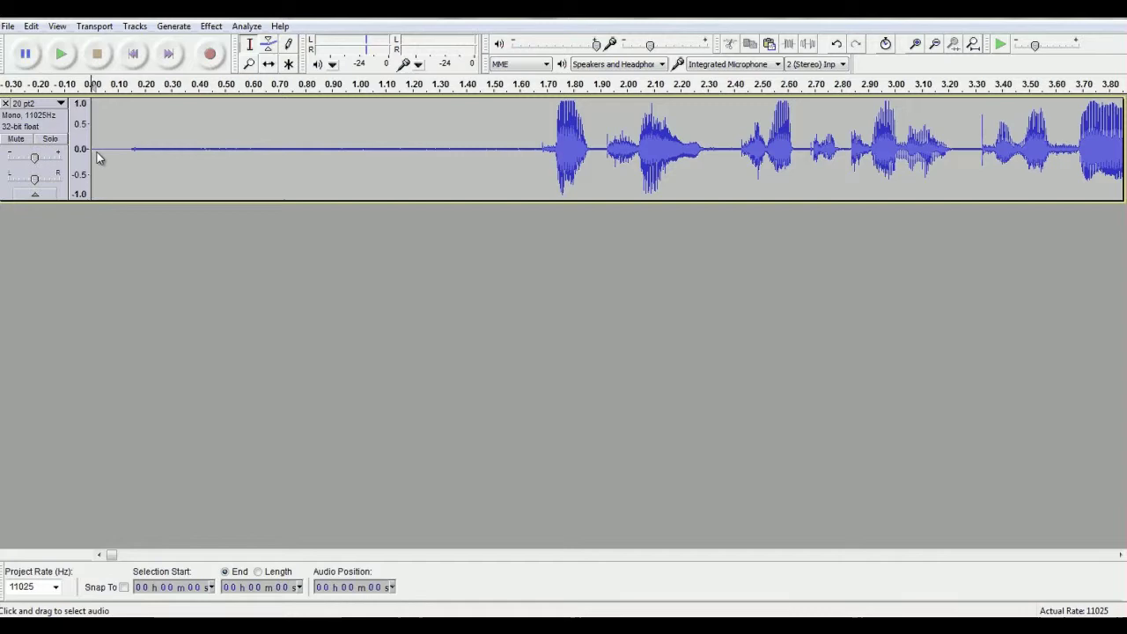
Capture a Noise Removal profile from the quiet stretch between about 0.02 and 1.68 seconds.
left_click_drag(97, 157, 546, 170)
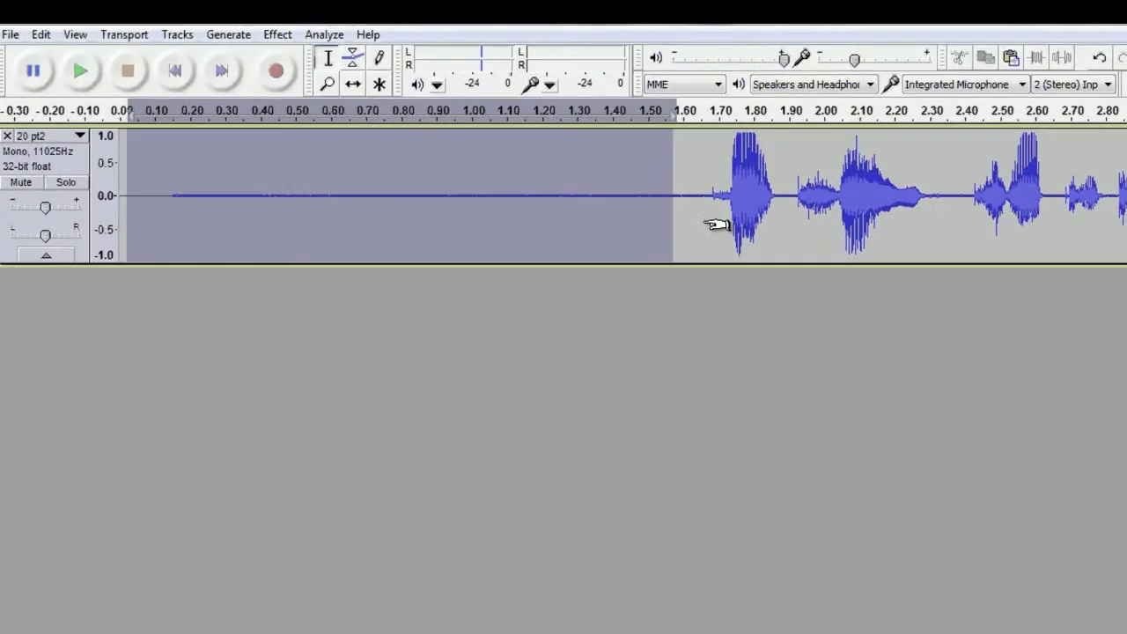
left_click_drag(705, 224, 712, 223)
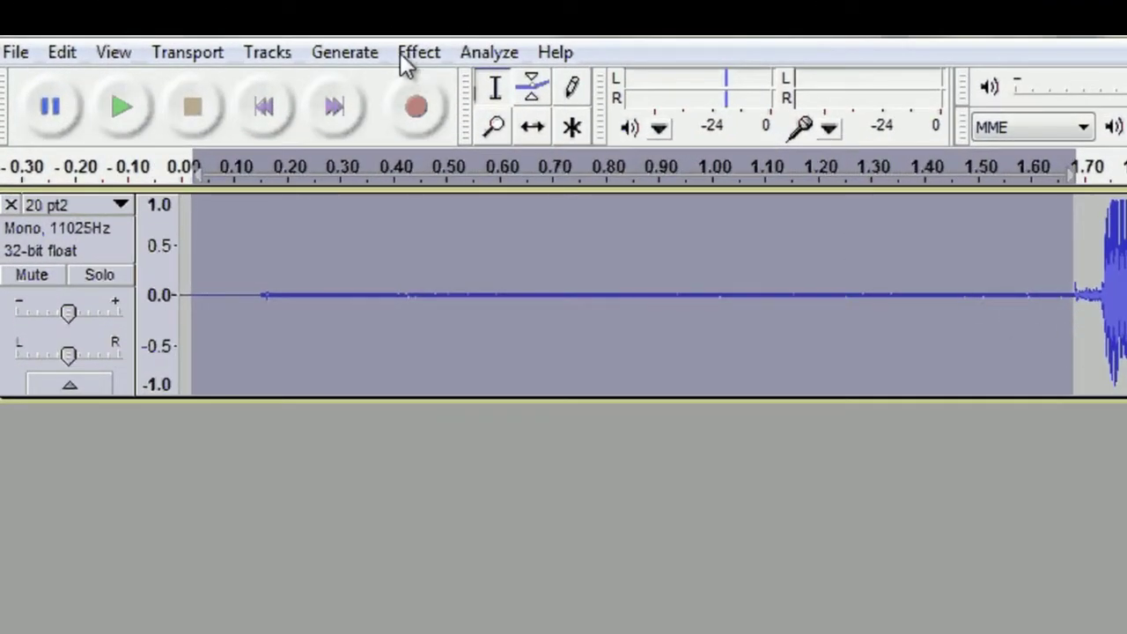
left_click(404, 54)
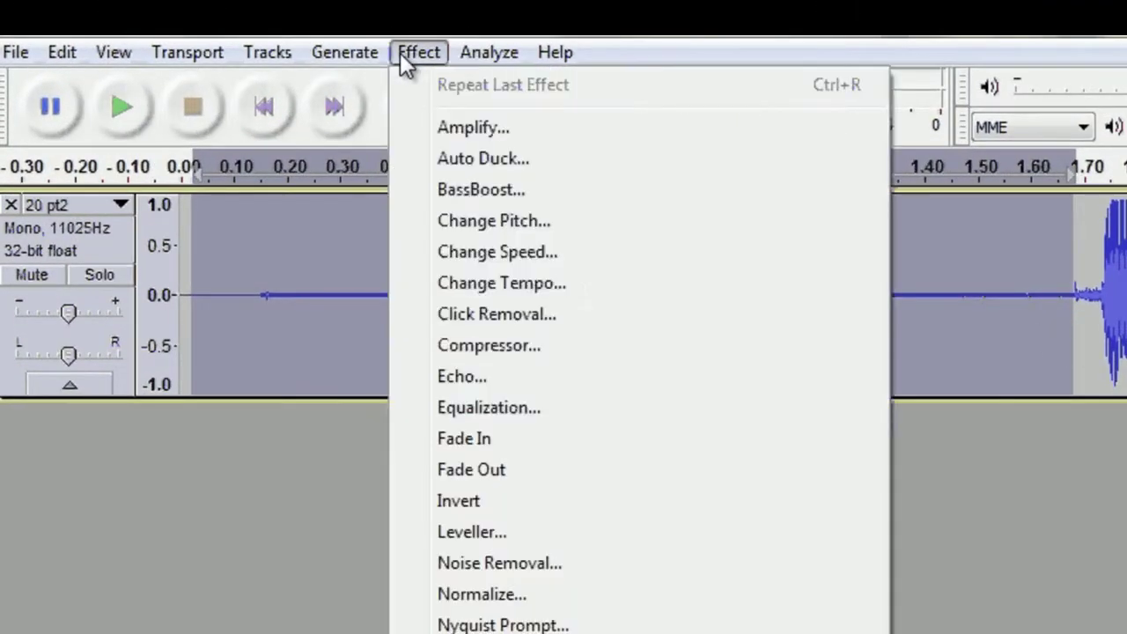
left_click(526, 564)
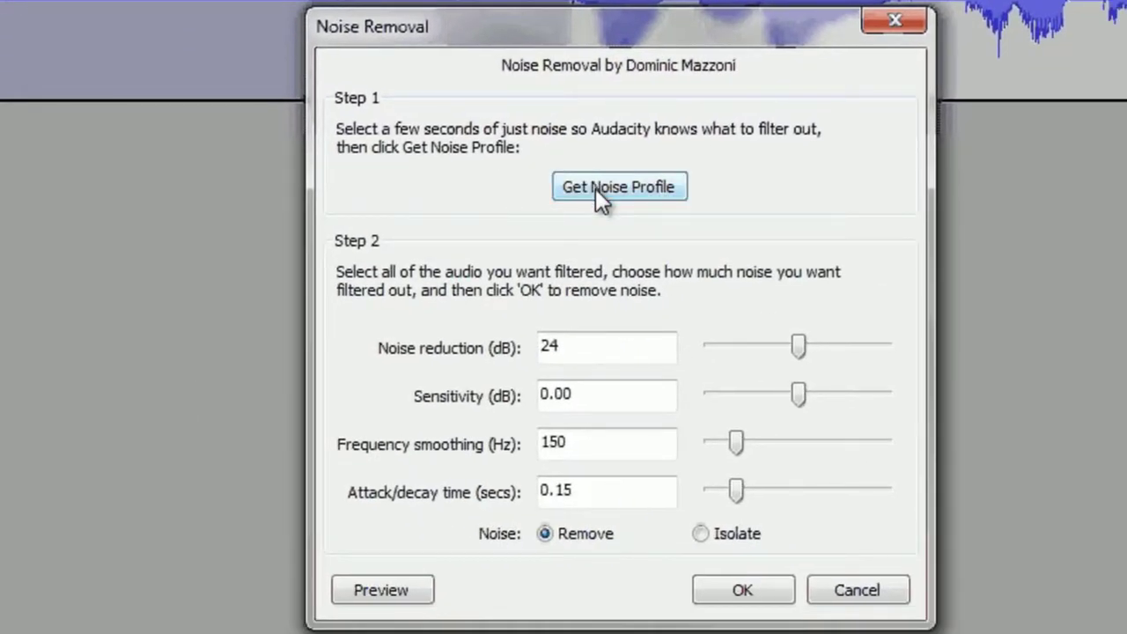
left_click(600, 191)
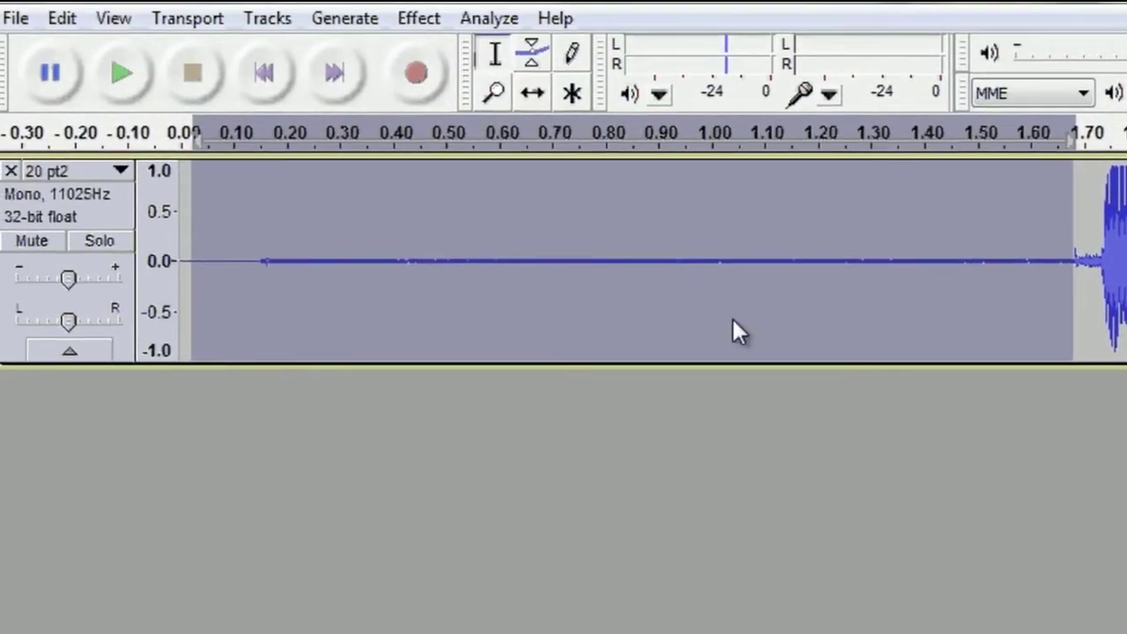
Apply Noise Removal to the entire 20 pt2 track with 24 dB reduction, 0.00 dB sensitivity, 150 Hz smoothing and 0.15 s attack/decay.
left_click(631, 279)
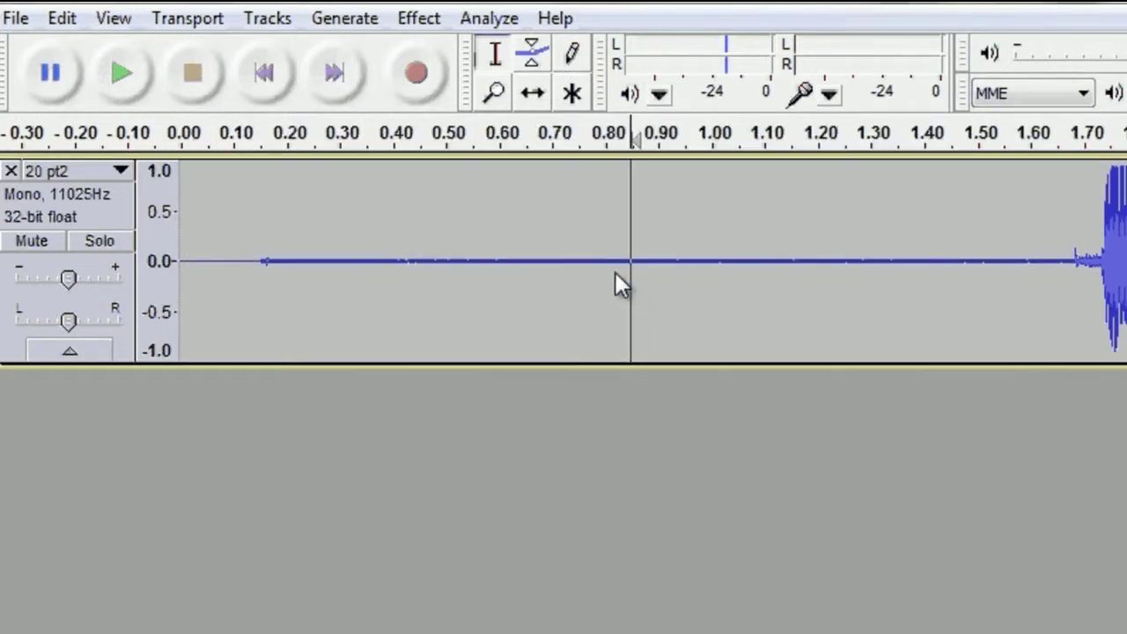
left_click(418, 17)
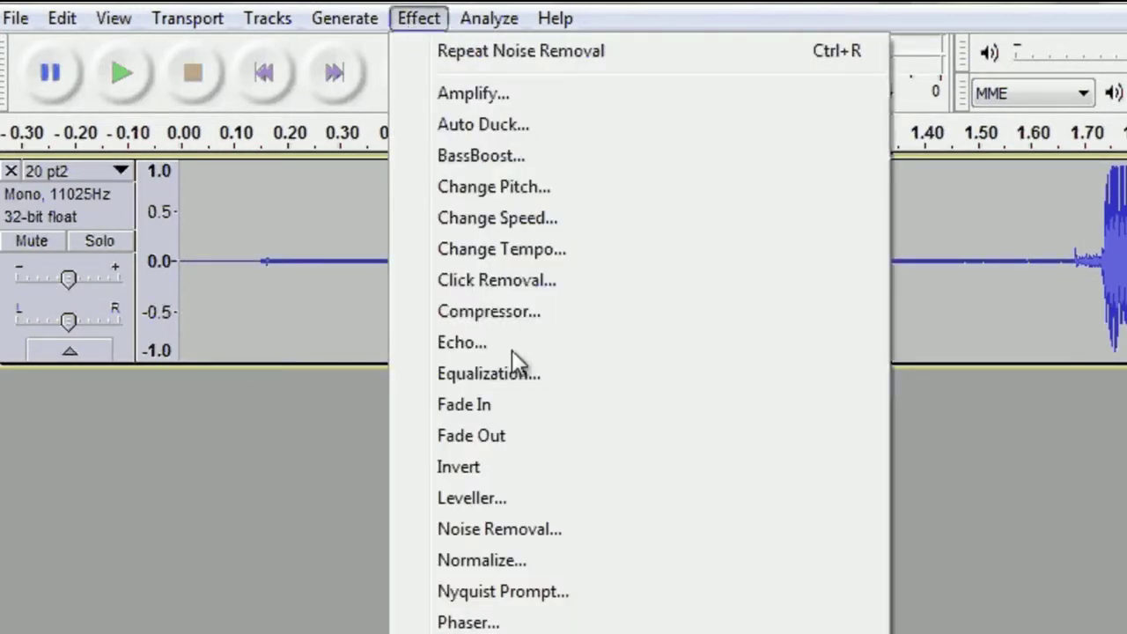
left_click(541, 528)
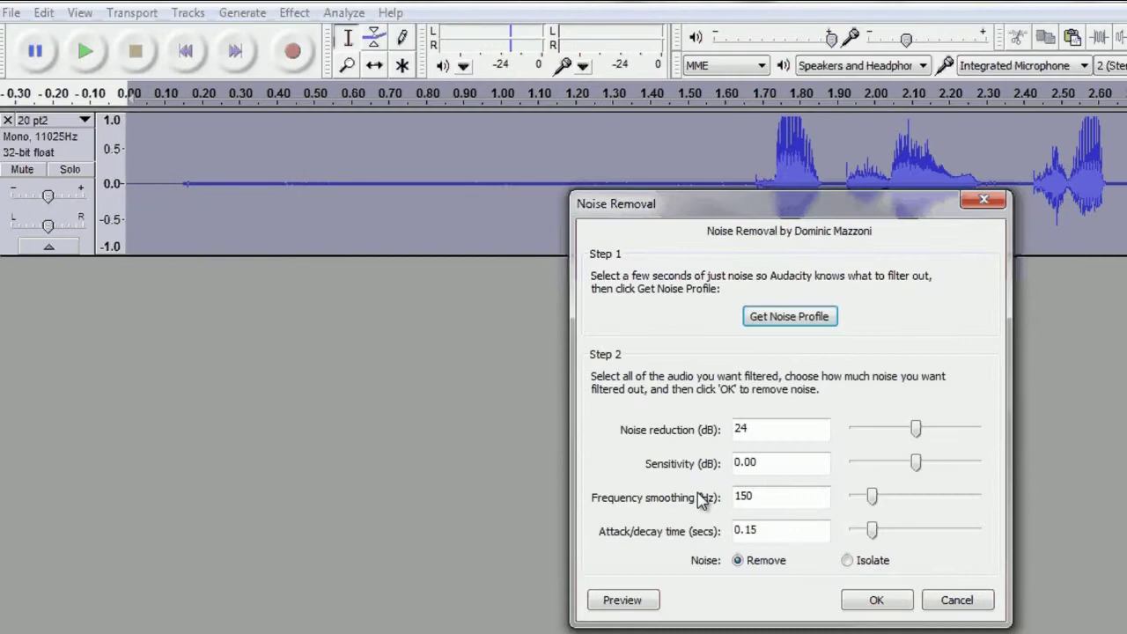
left_click(896, 606)
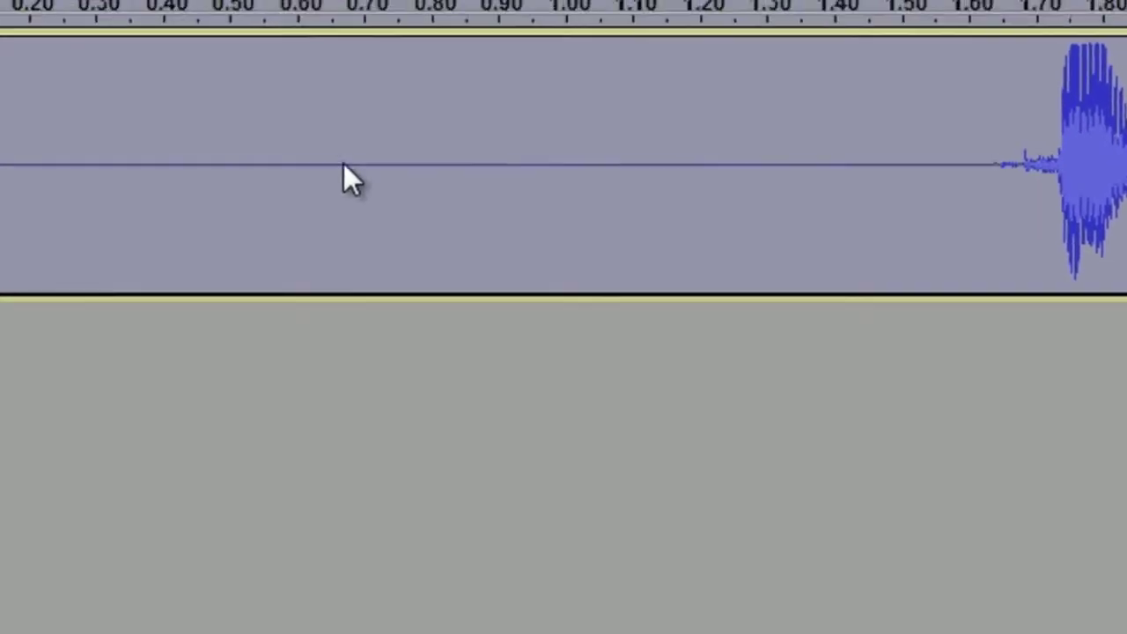
Play the filtered 20 pt2 track from about 0.14 seconds to check the speech, and stop after several seconds.
left_click(253, 231)
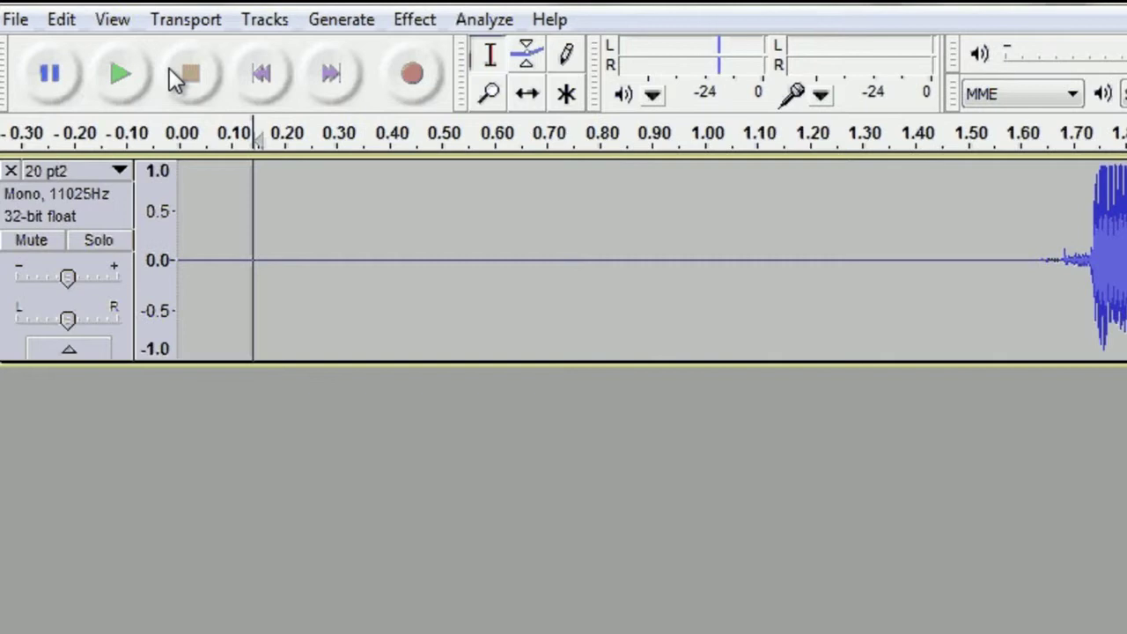
left_click(125, 71)
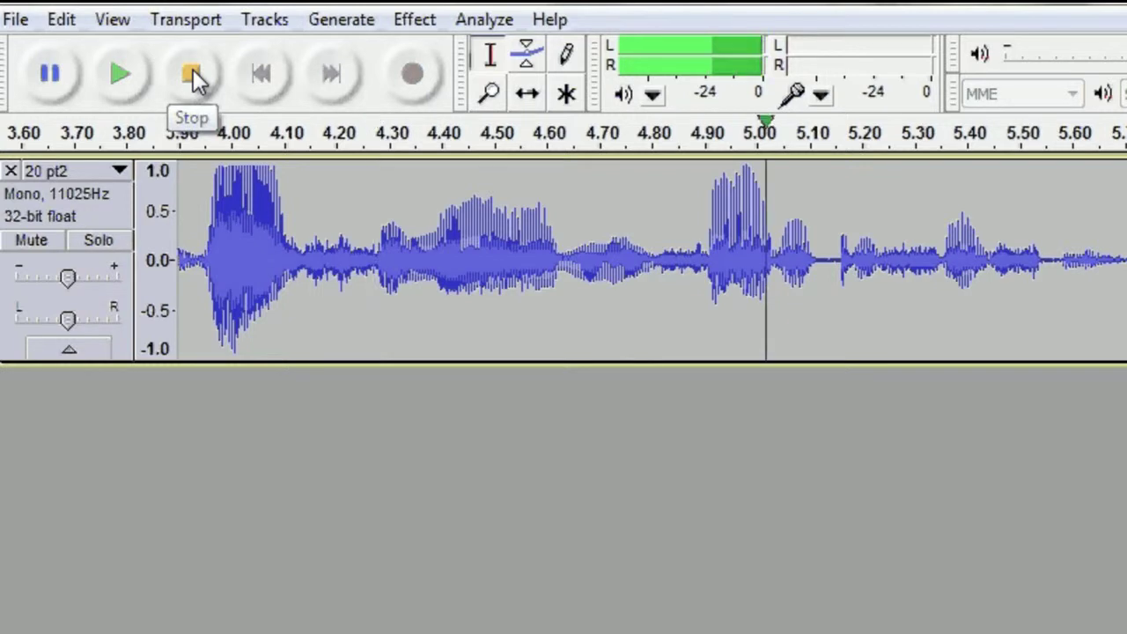
left_click(193, 73)
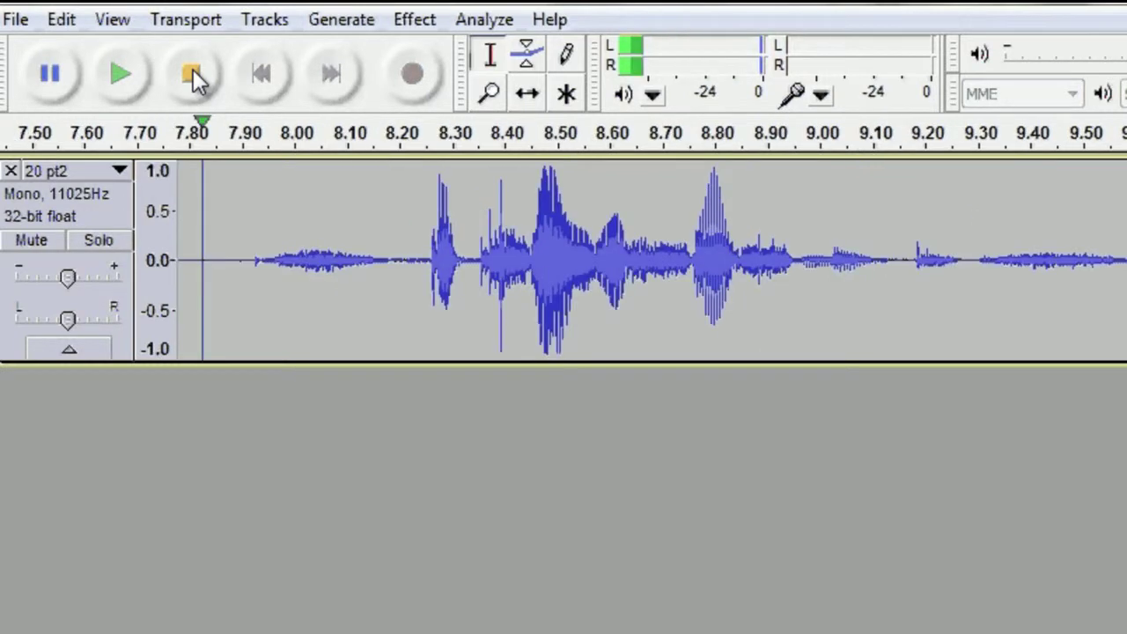
left_click(193, 75)
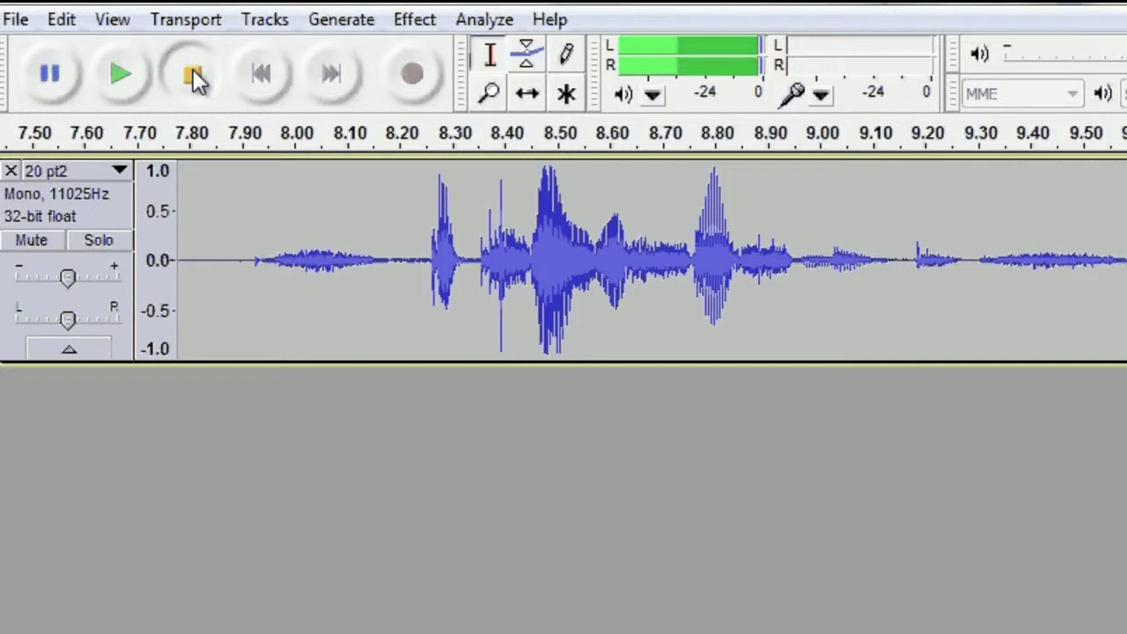
left_click(193, 74)
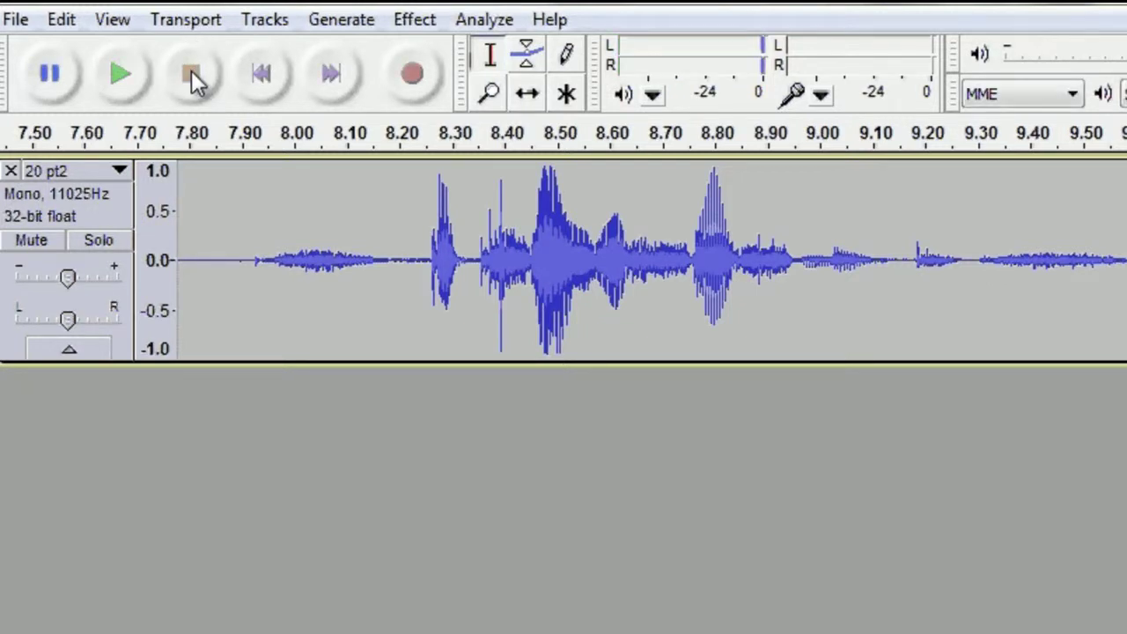
Export the cleaned track as an MP3 named 20 pt2 in the 20 pt2 folder, replacing the existing file and leaving the metadata blank.
left_click(18, 23)
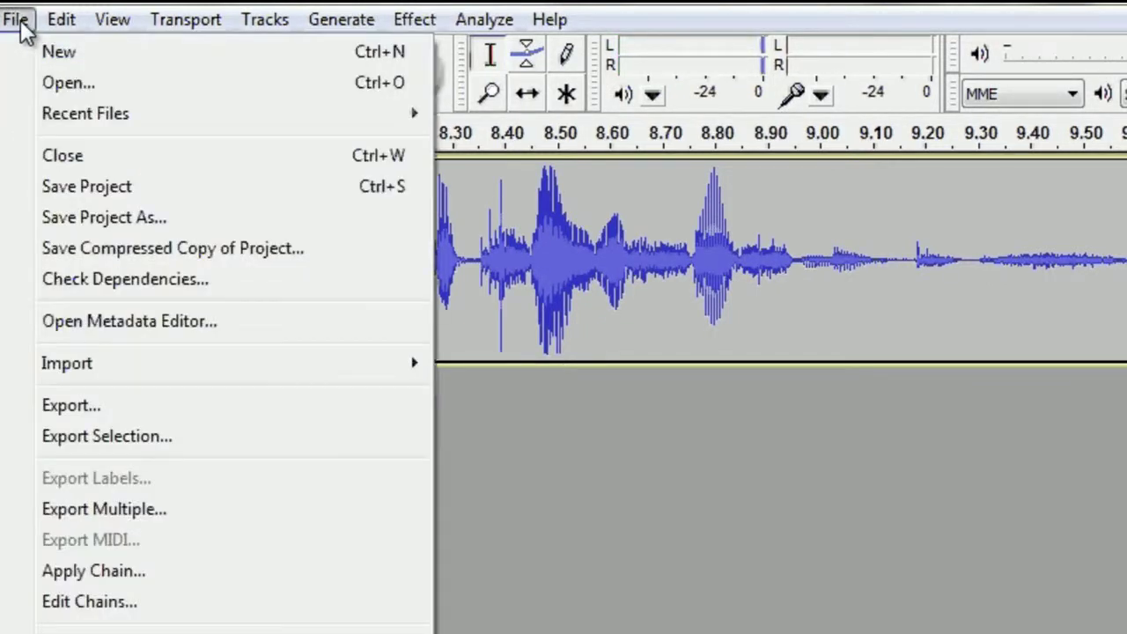
left_click(99, 404)
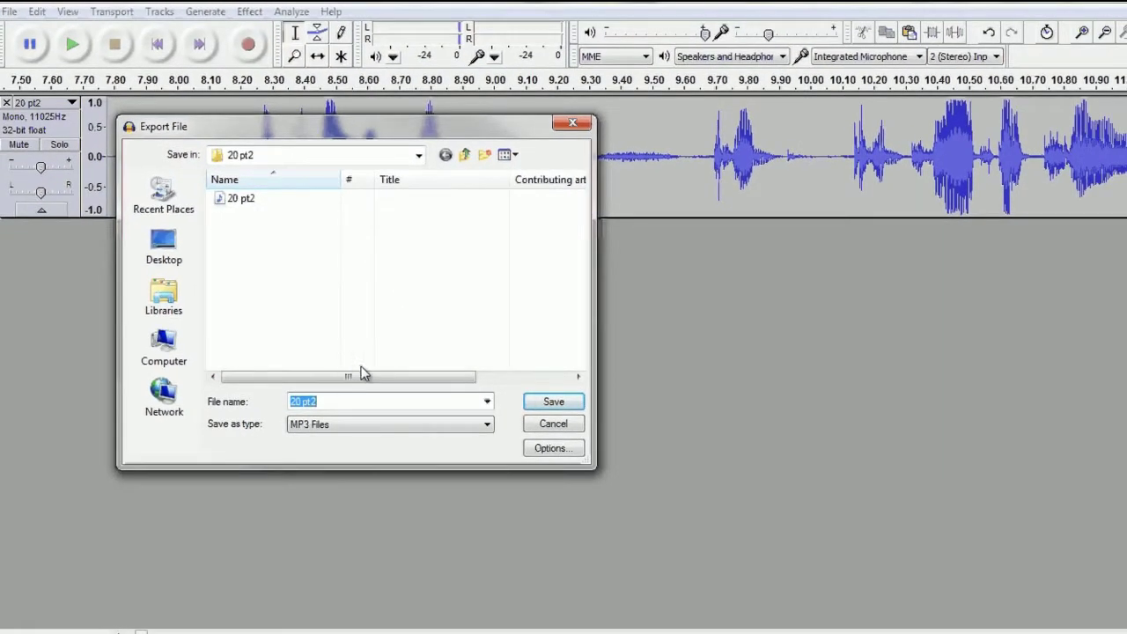
left_click(552, 402)
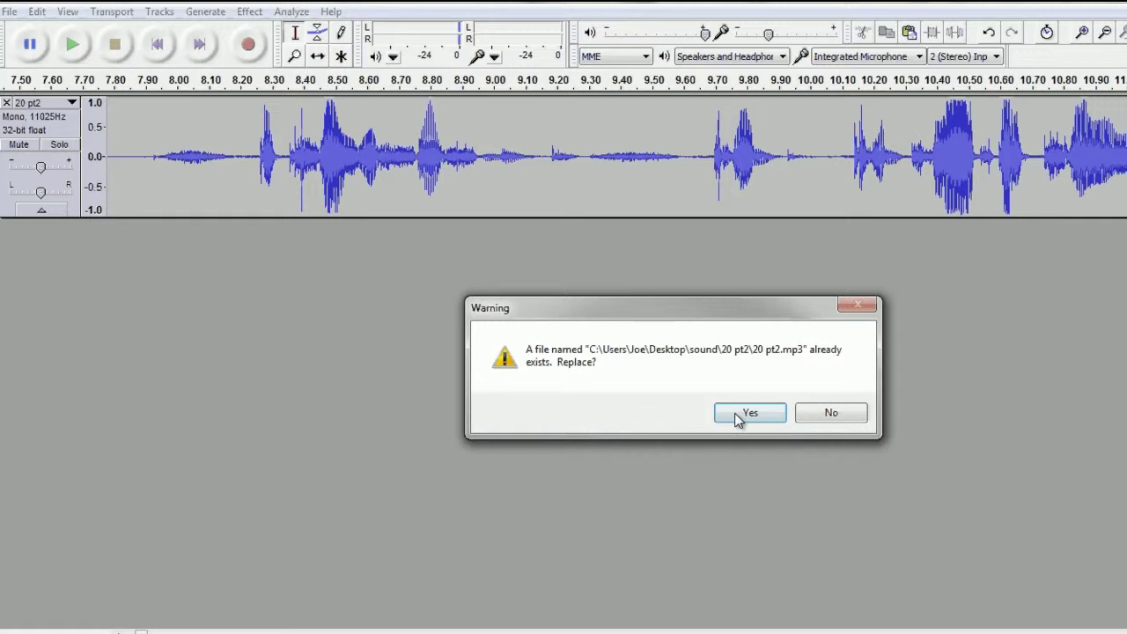
left_click(735, 413)
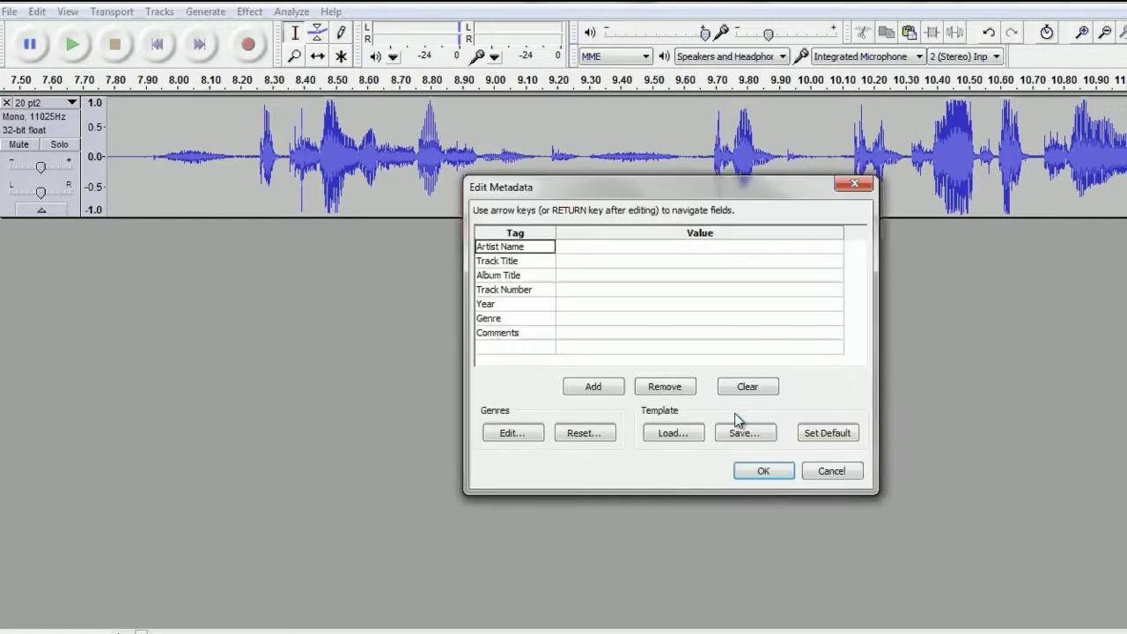
left_click(765, 471)
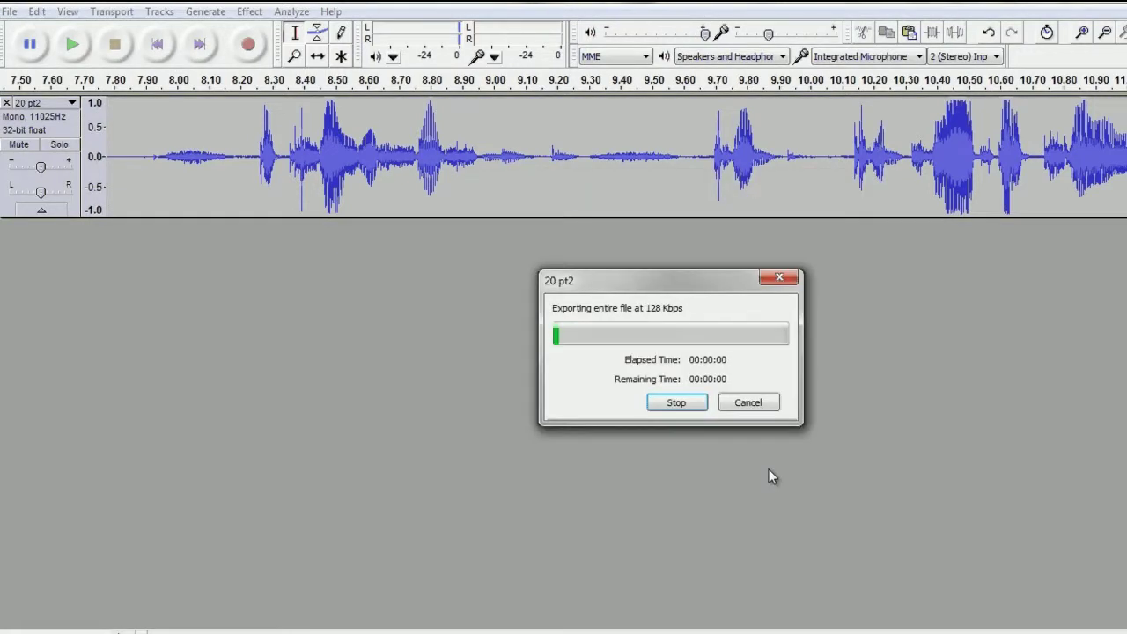